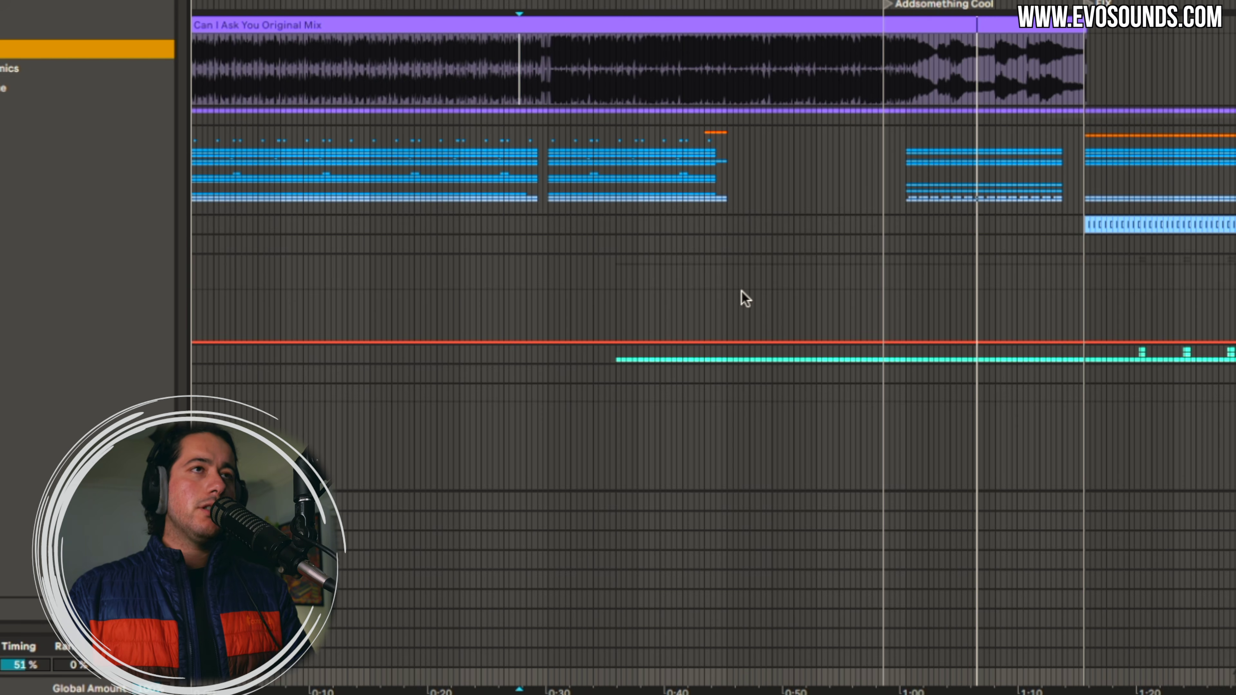
Cut the arrangement's opening time range on all tracks, from the start to the end of the second drum clip at about 0:45
click(447, 229)
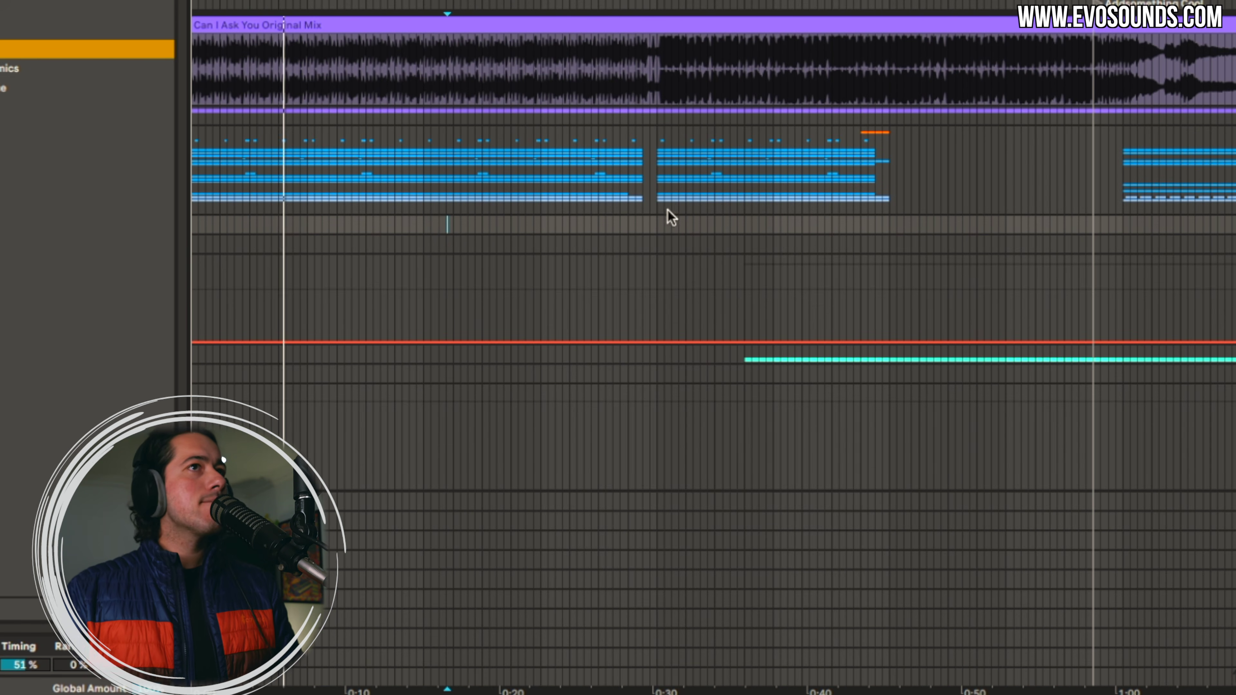
click(668, 195)
click(897, 134)
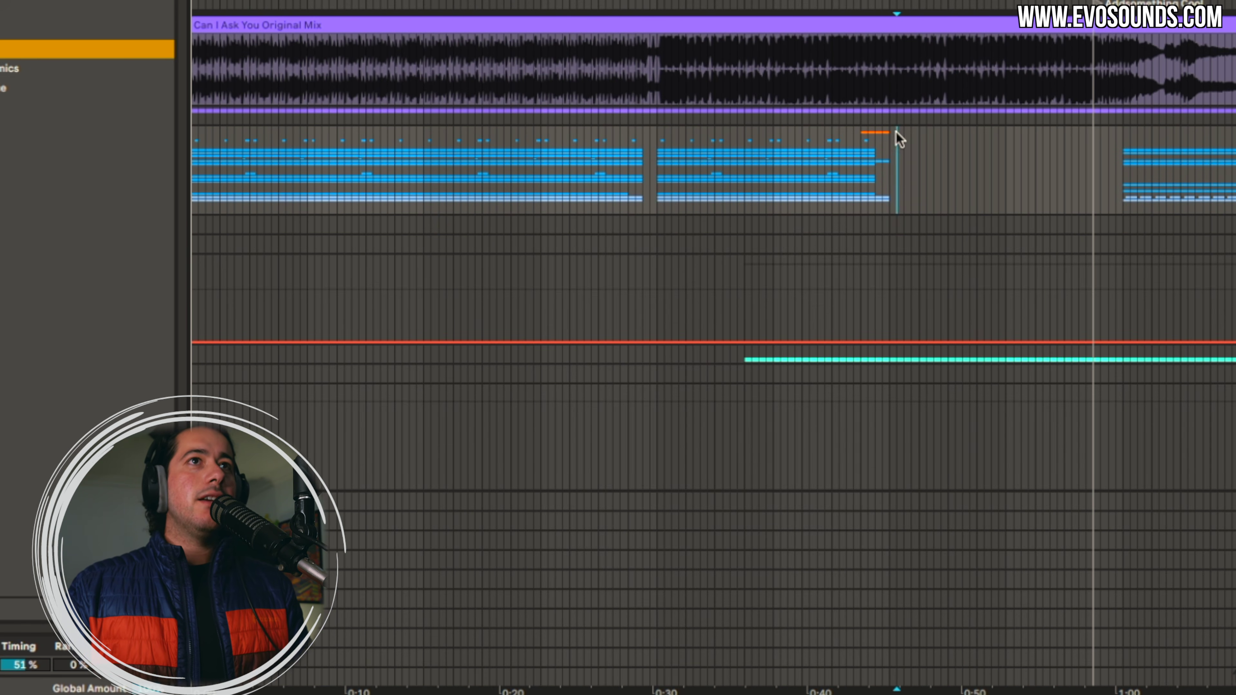
drag(889, 138, 191, 677)
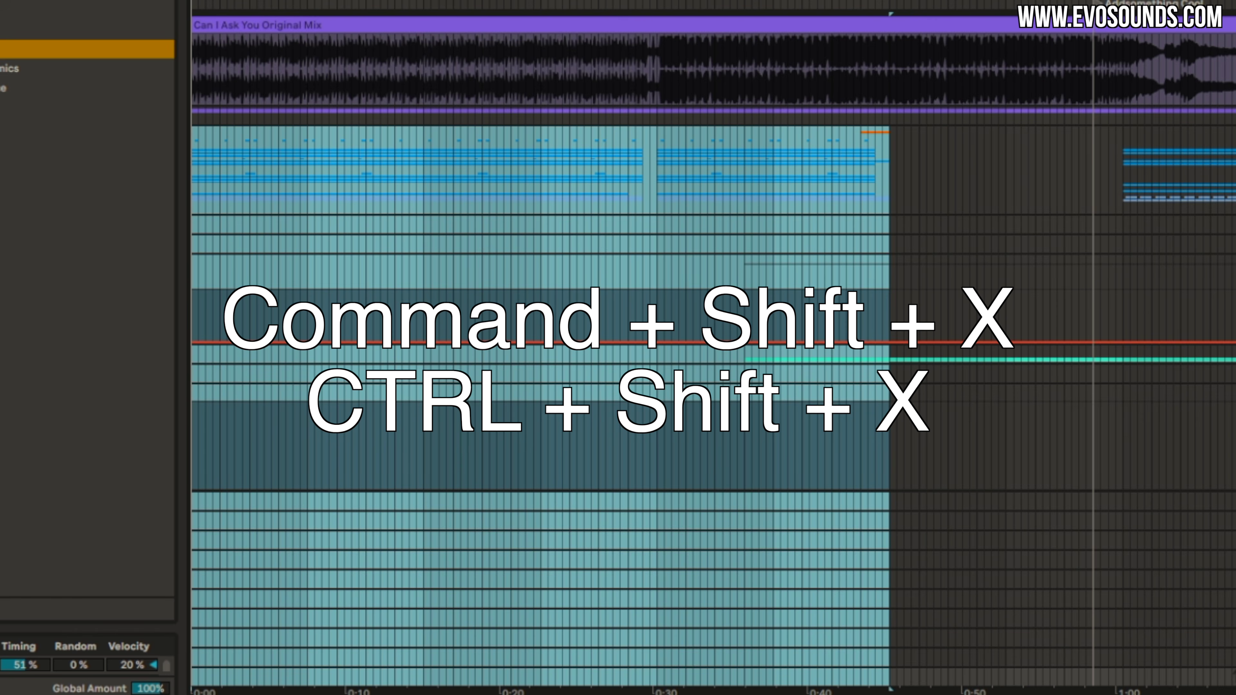
key(super+shift+x)
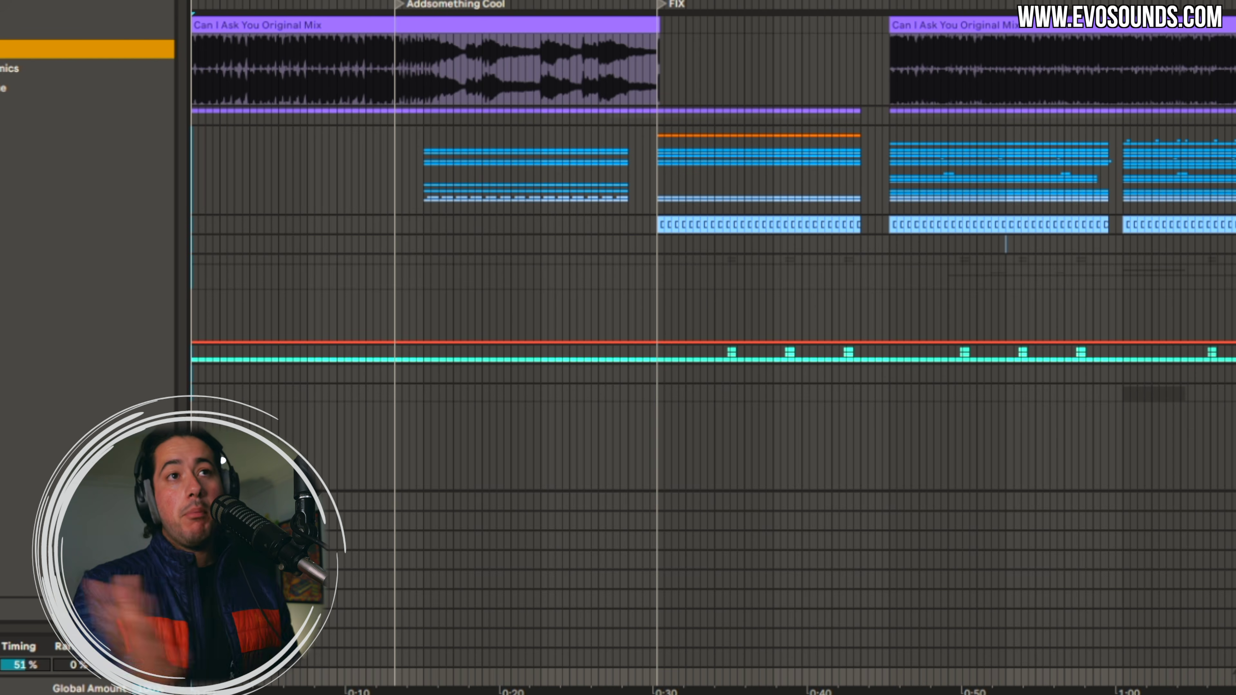
Play the new opening and insert one bar of silence at the start of the arrangement
scroll(230, 266, up, 5)
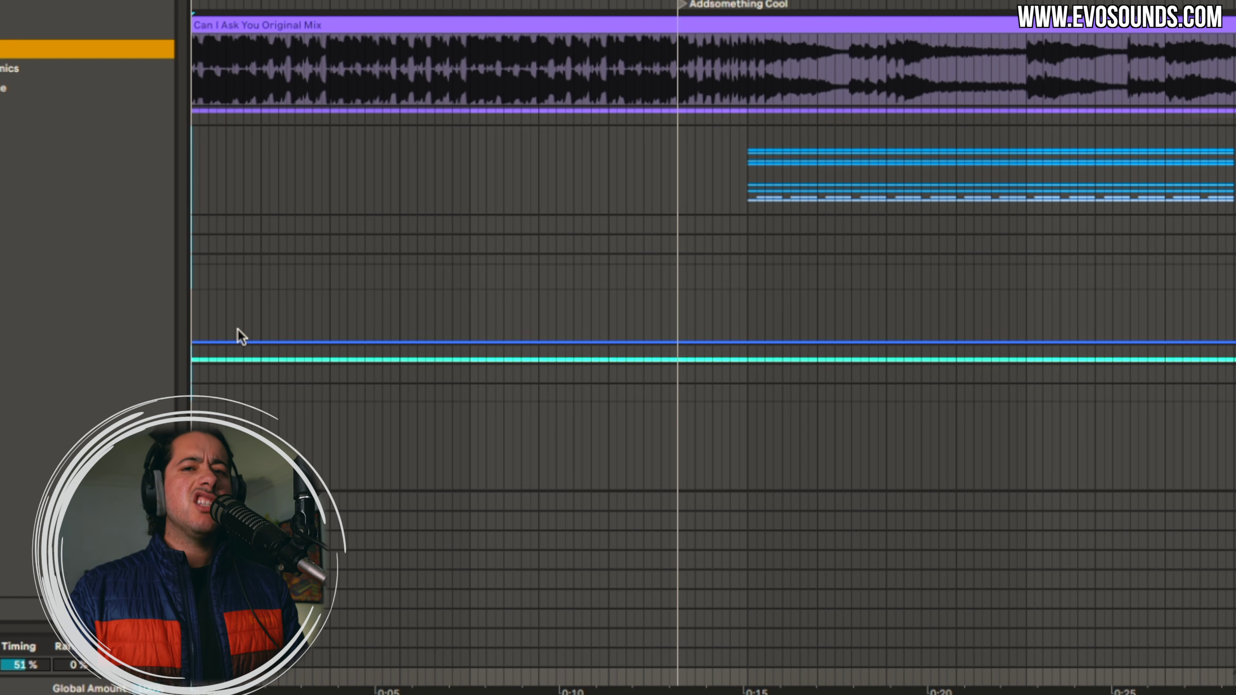
key(space)
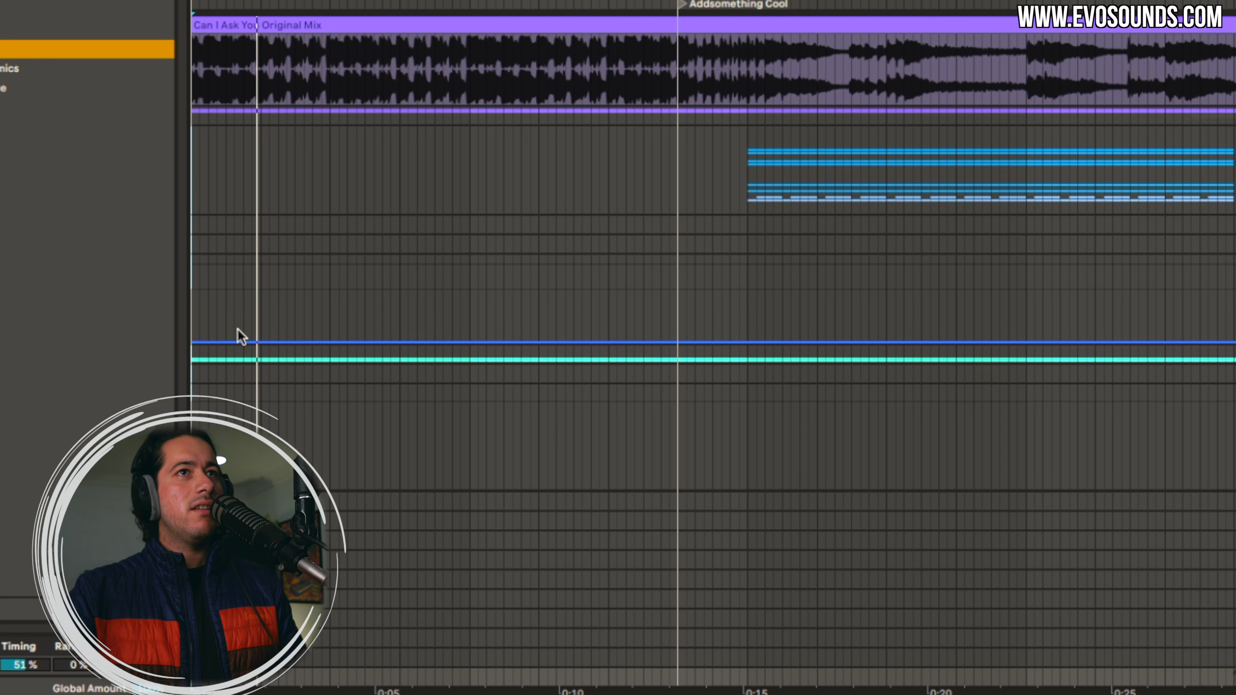
key(space)
click(218, 359)
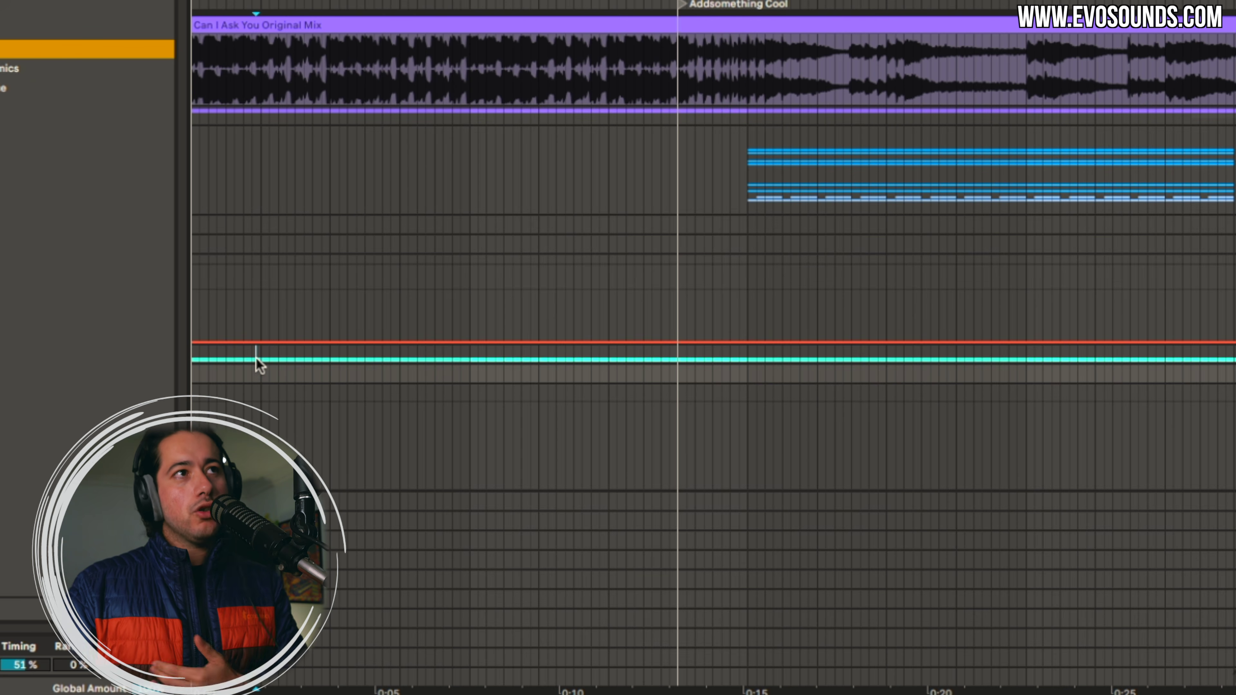
click(257, 356)
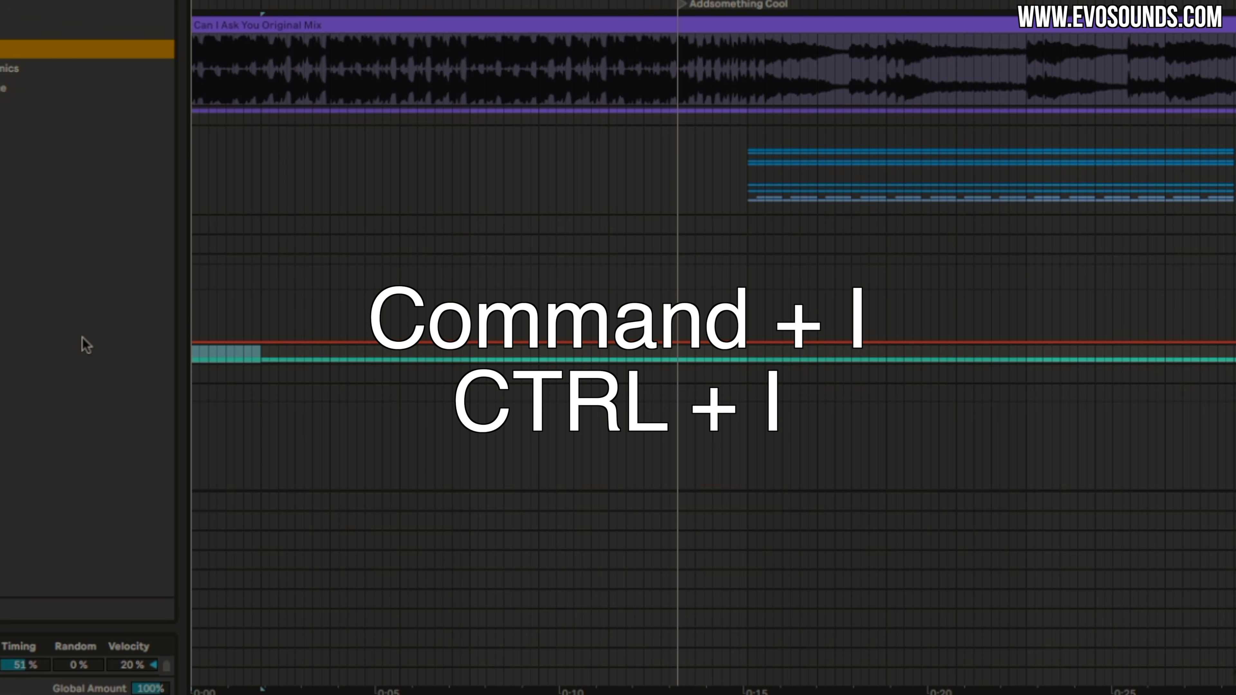
key(super+i)
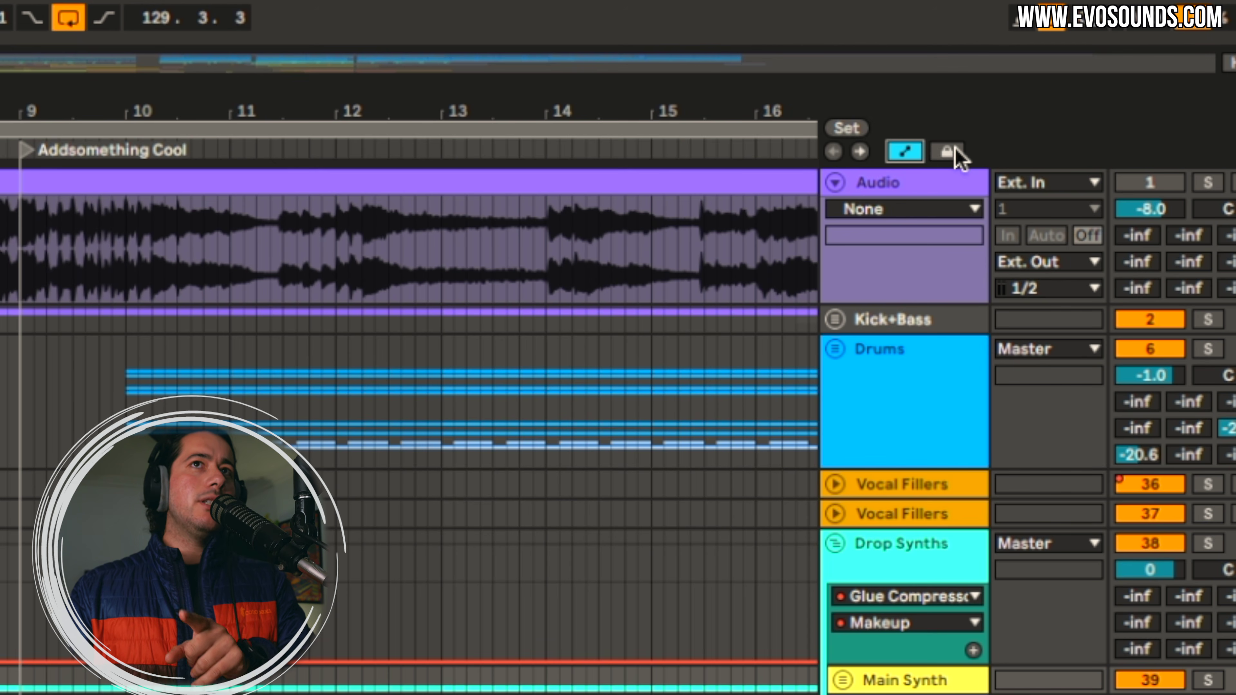
right_click(955, 150)
click(983, 126)
click(957, 143)
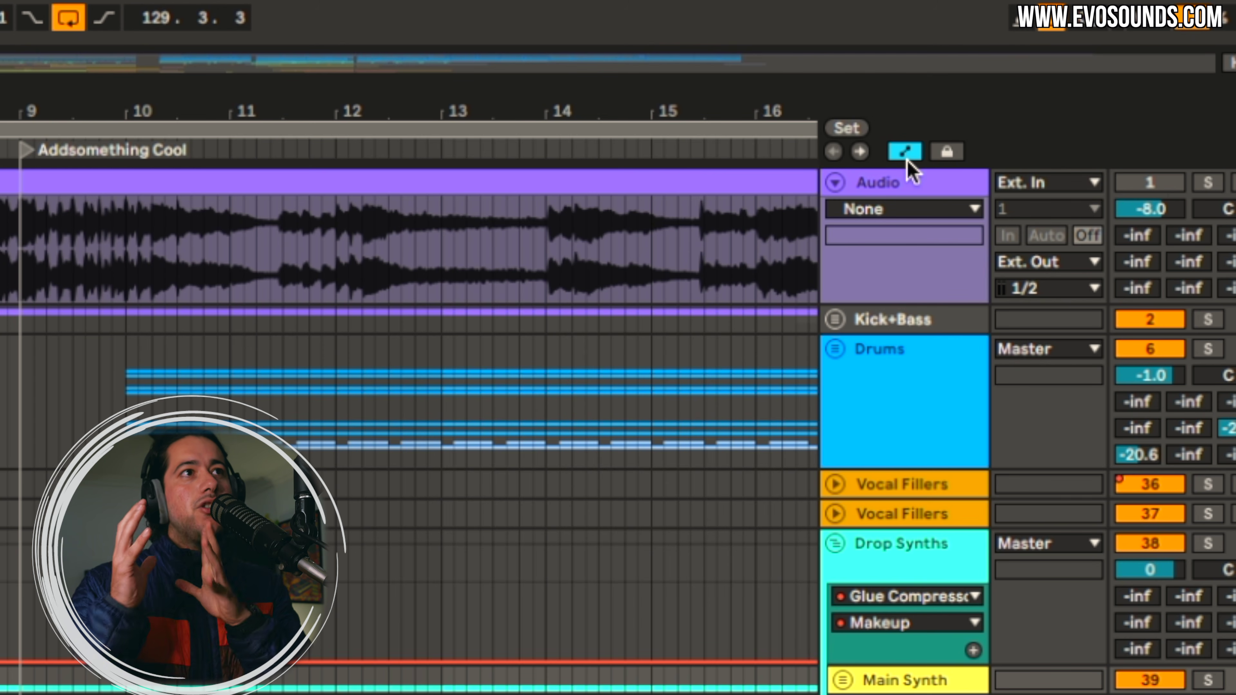
Play back the inserted empty bar, and examine the Vocal Chops and FX tracks around the COOL SOUND locator
scroll(370, 229, left, 3)
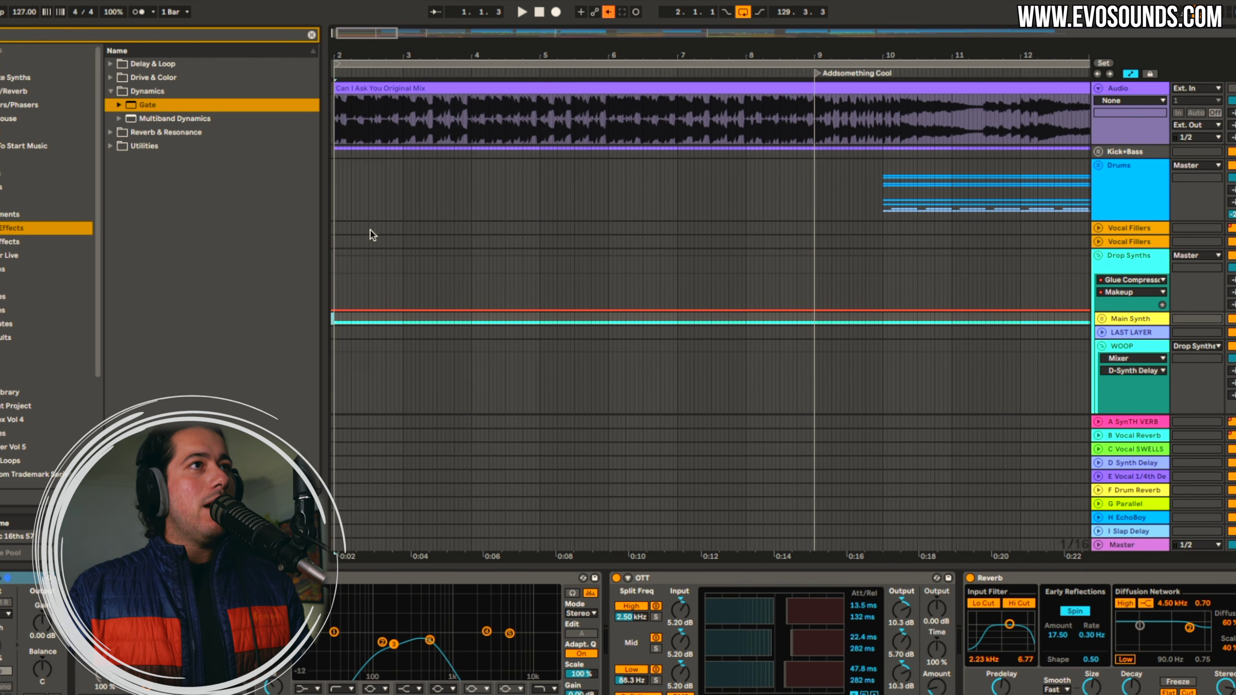
key(space)
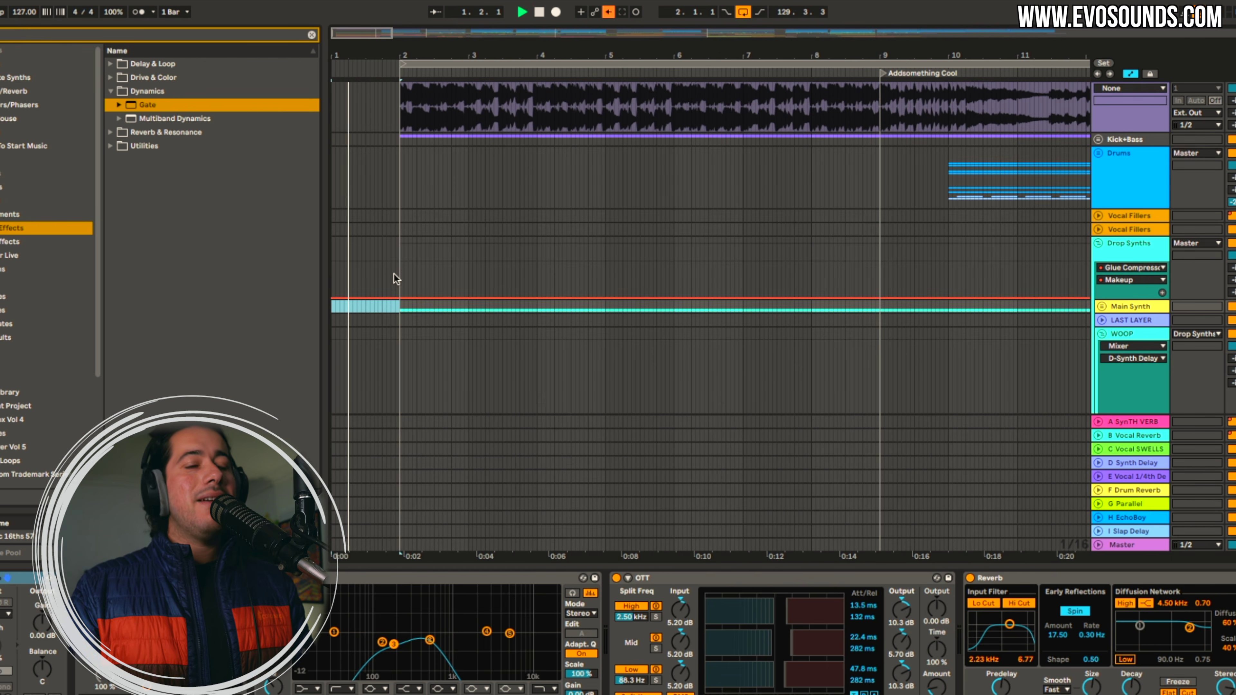
key(space)
scroll(394, 274, down, 10)
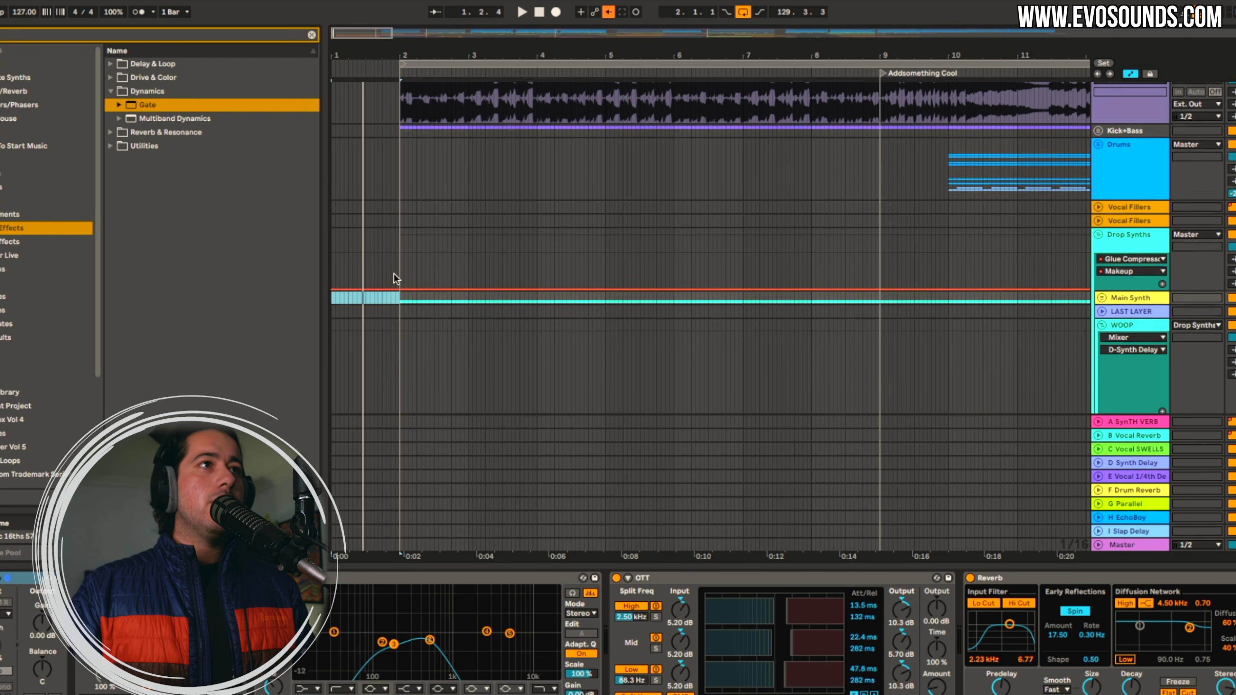
drag(372, 30, 395, 34)
key(h)
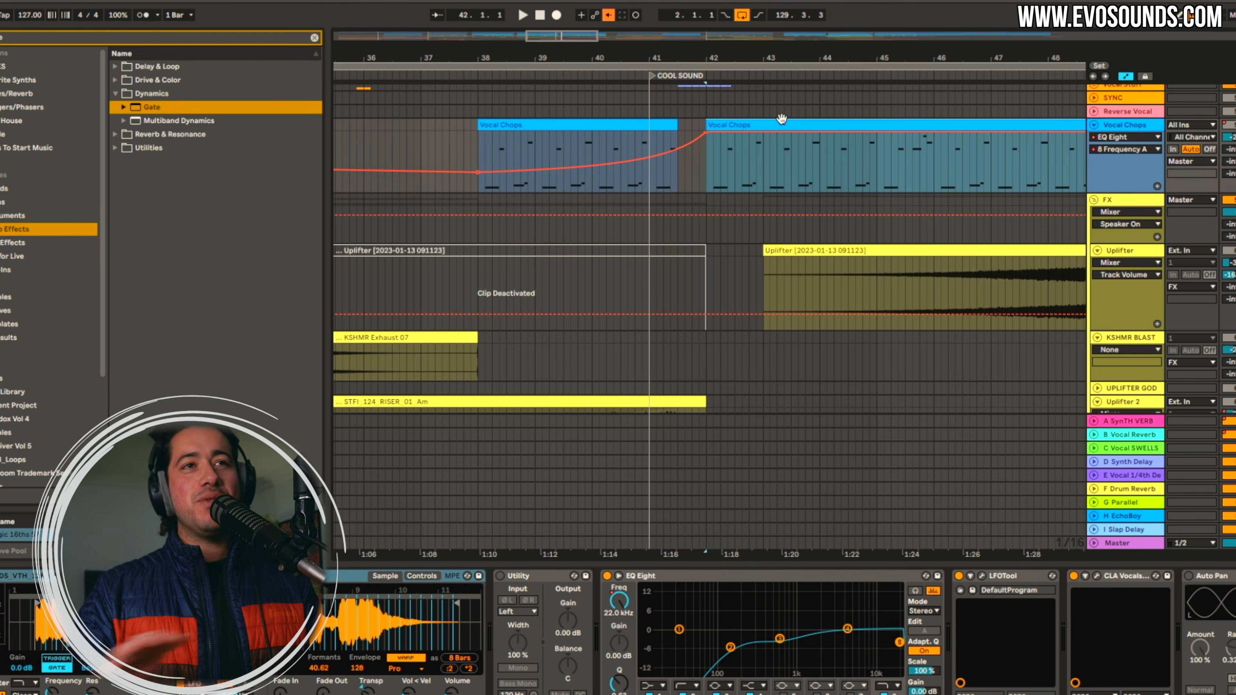
key(space)
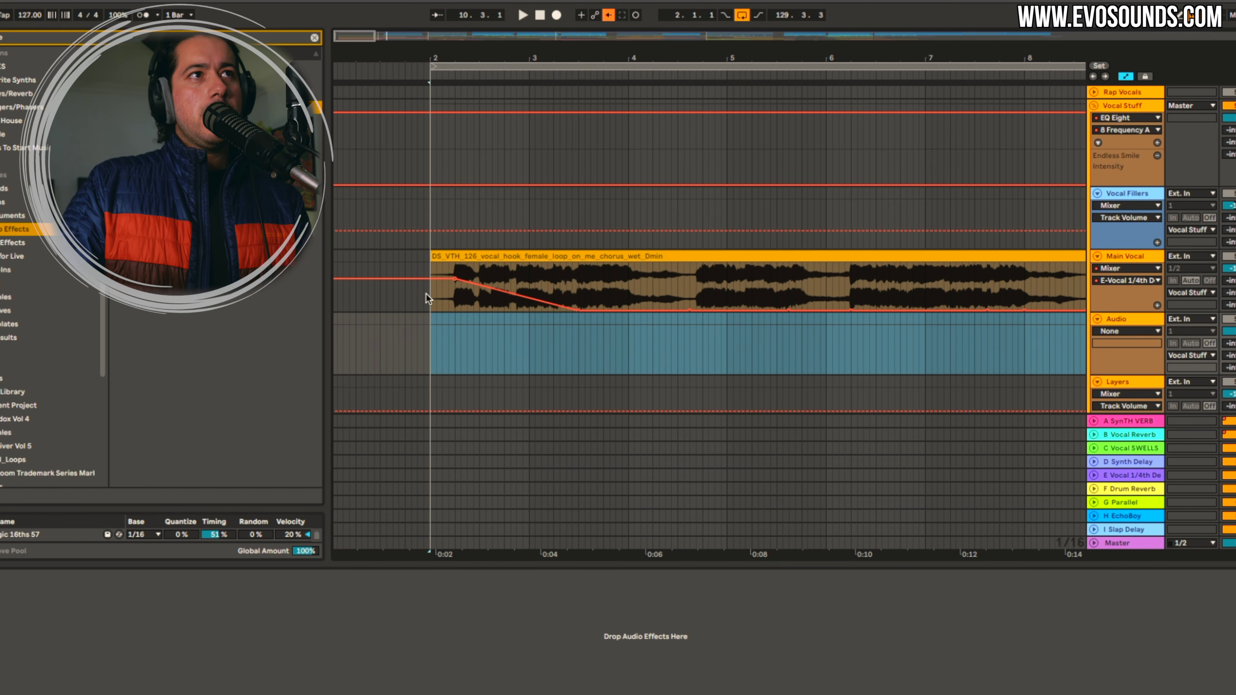
Copy the first short vocal phrase of the Main Vocal clip onto the empty Audio track below it
click(455, 299)
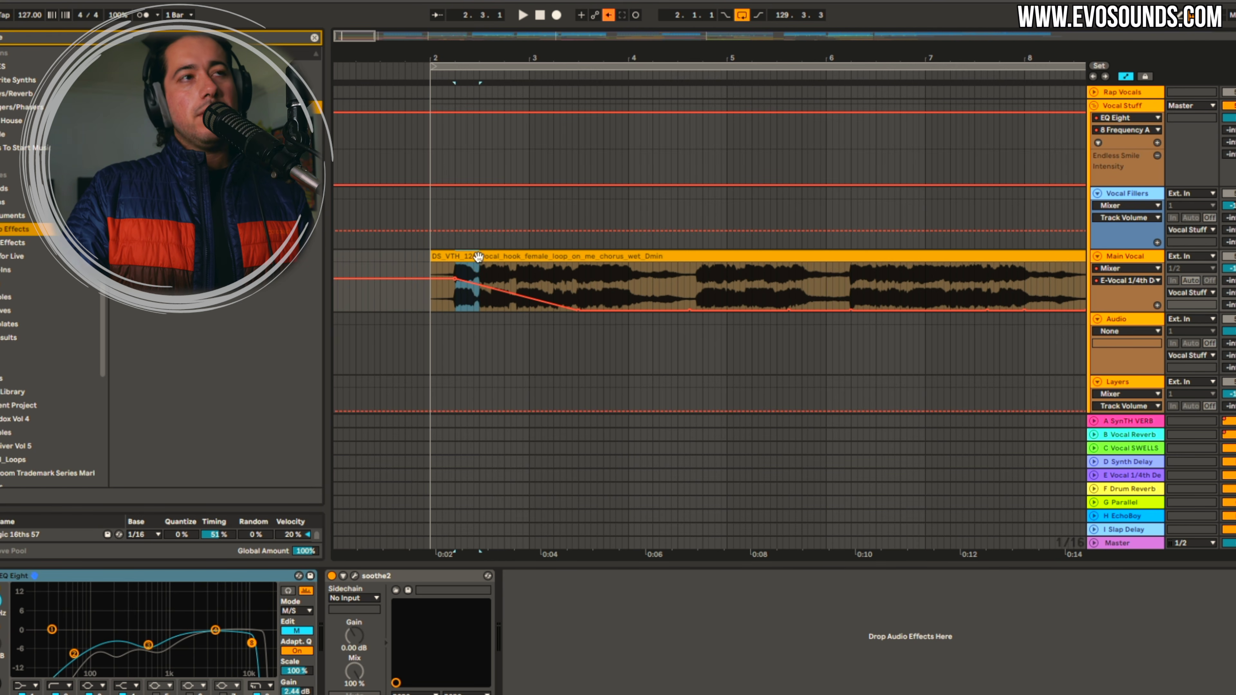
click(454, 333)
key(super+v)
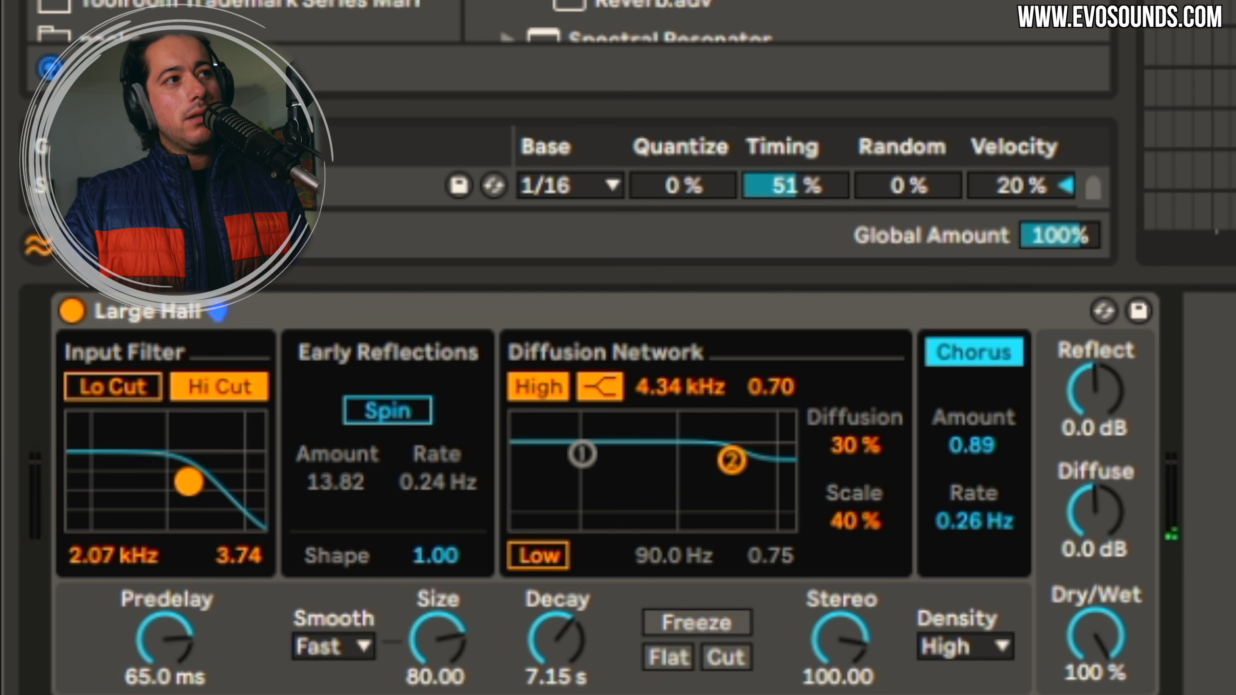
Enable the low cut in the Large Hall reverb, and adjust its input filter and the diffusion network's high shelf
click(132, 393)
drag(174, 480, 187, 478)
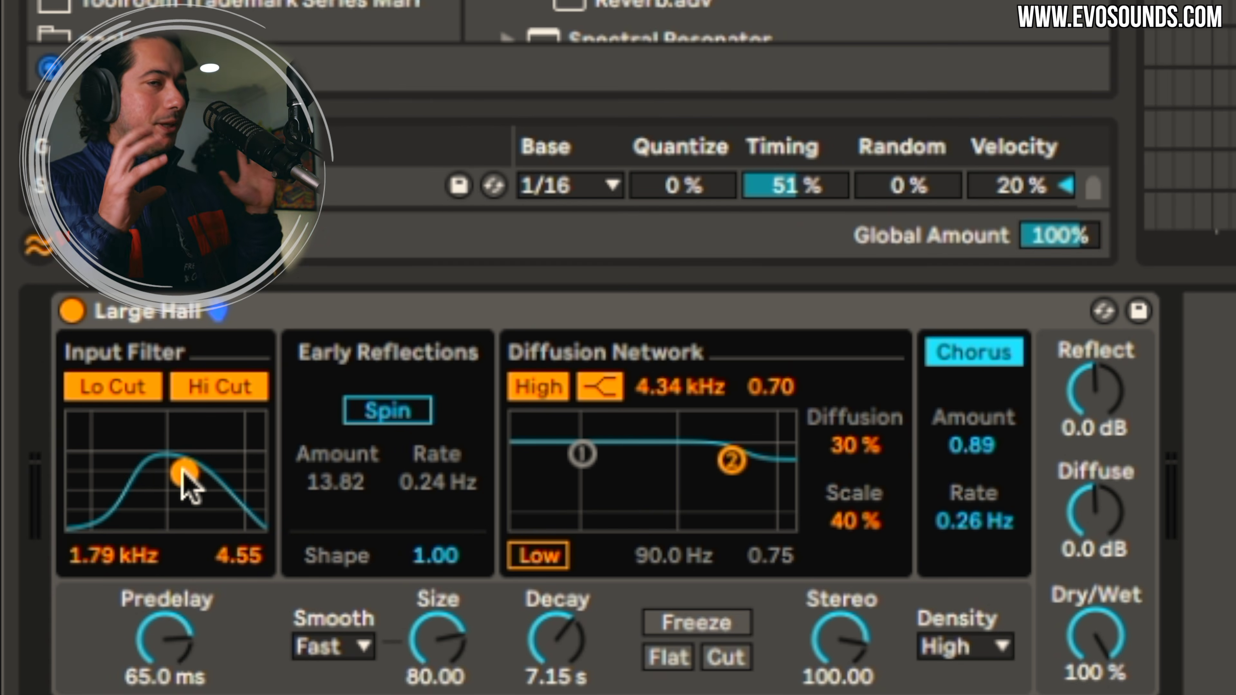
drag(182, 475, 154, 463)
drag(731, 452, 711, 485)
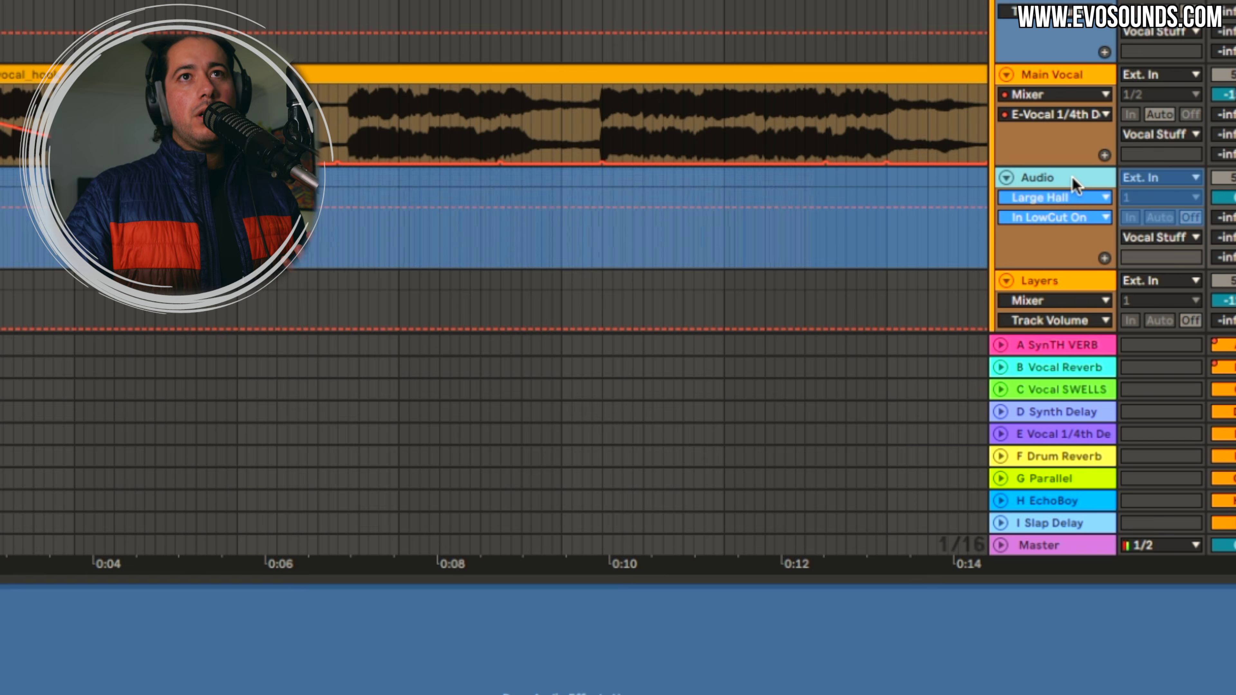
Freeze and flatten the Audio track with the reverb, and reverse the resulting freeze-tail clip
right_click(1074, 183)
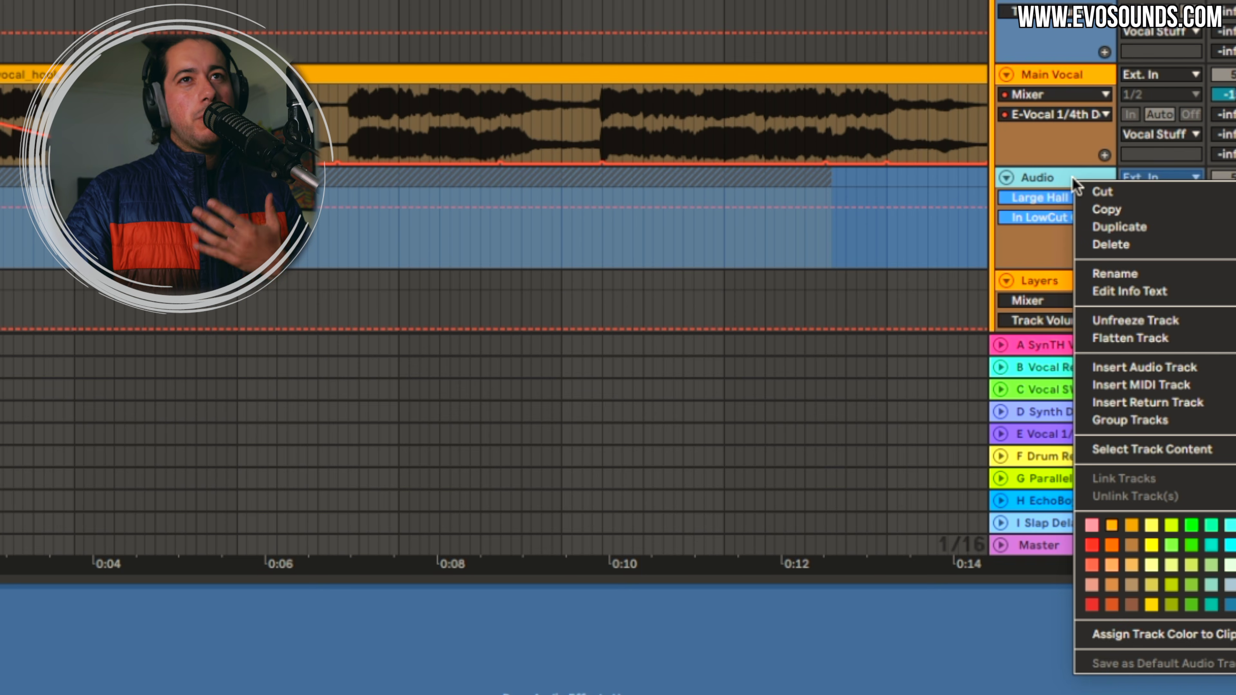
click(1144, 339)
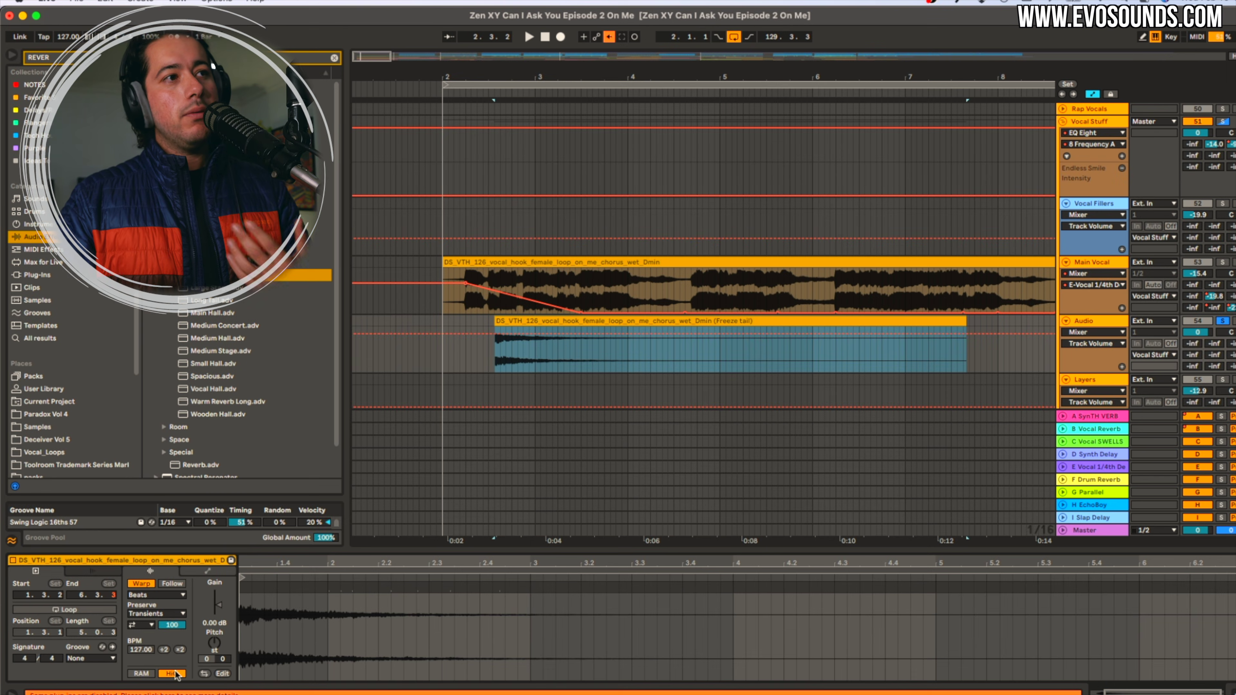
click(203, 675)
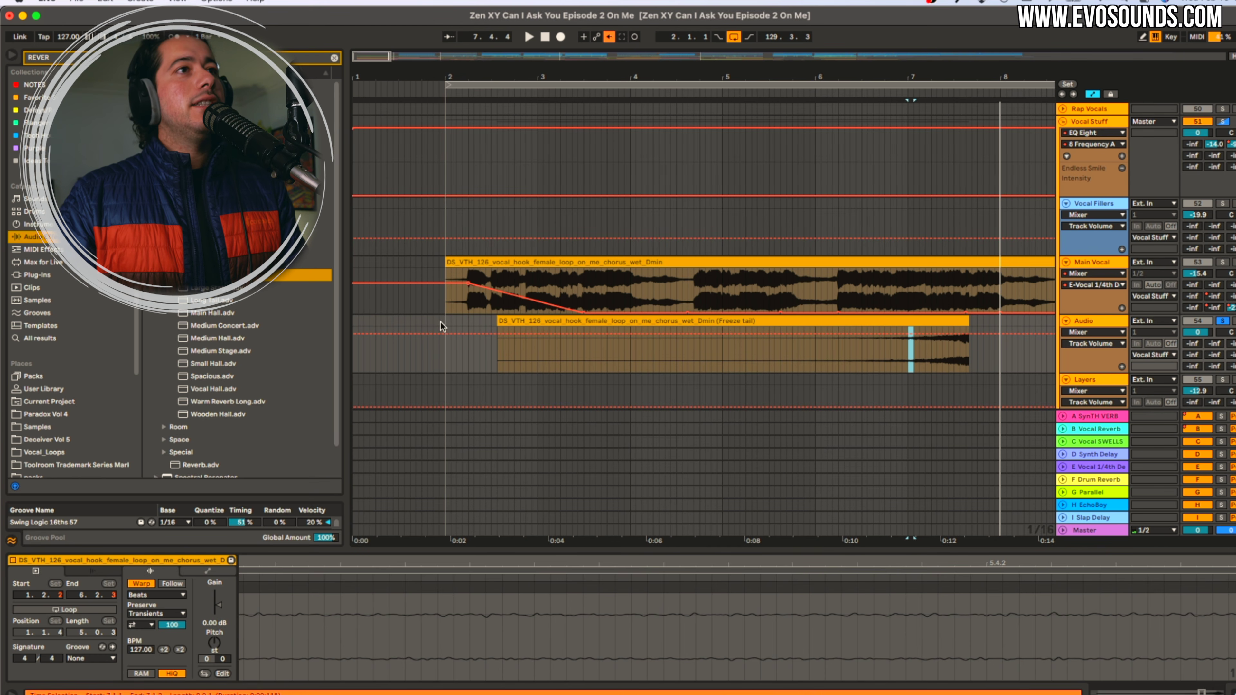
Place the loud end of the reversed reverb tail in bar 1, trimmed to meet the Main Vocal clip at bar 2, with a fade-in
click(444, 319)
drag(498, 319, 828, 321)
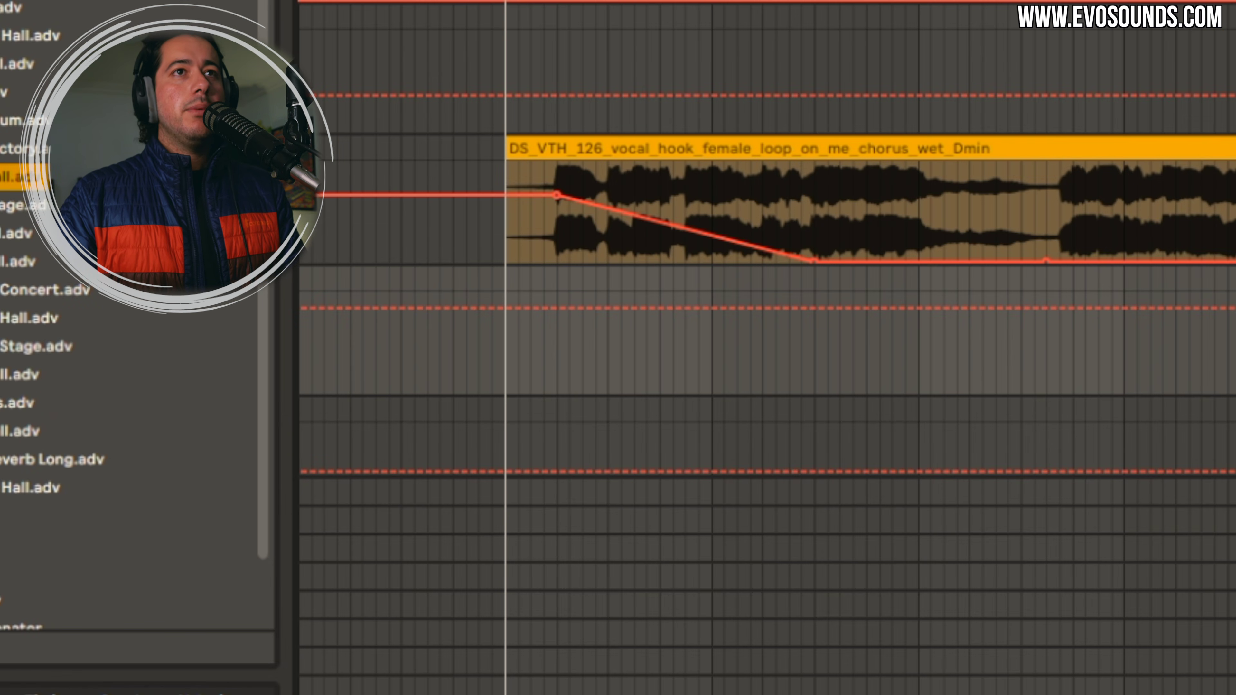
drag(1231, 280, 399, 273)
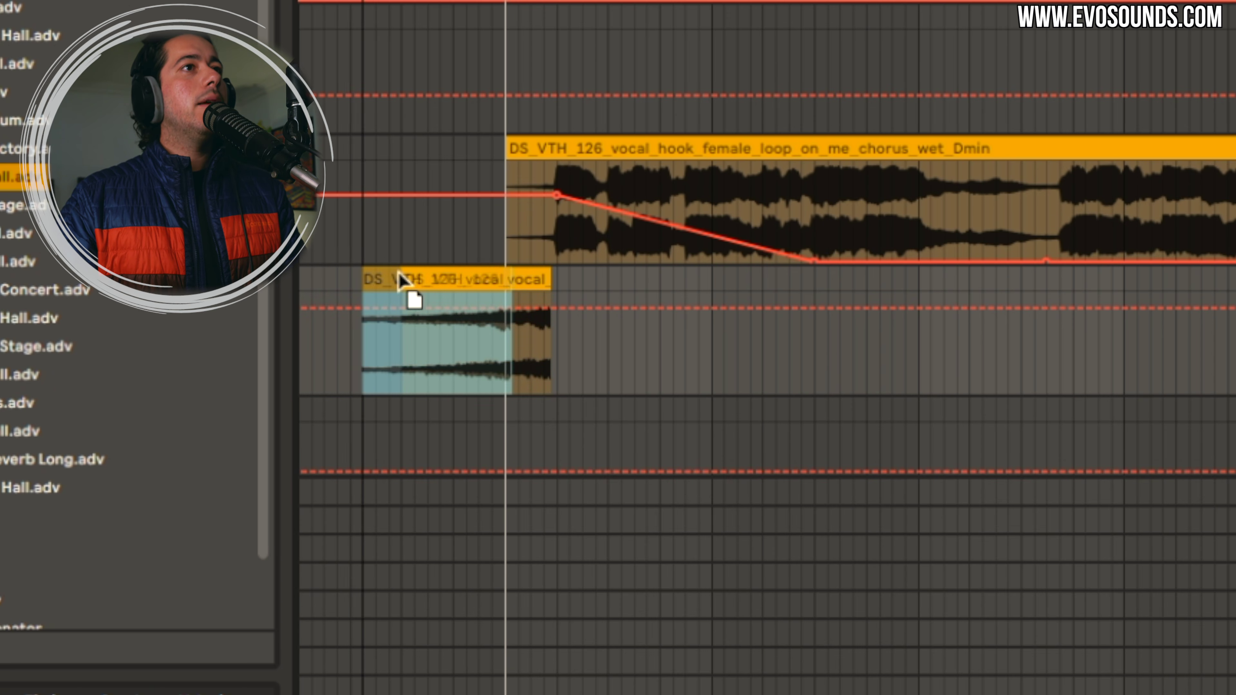
click(936, 103)
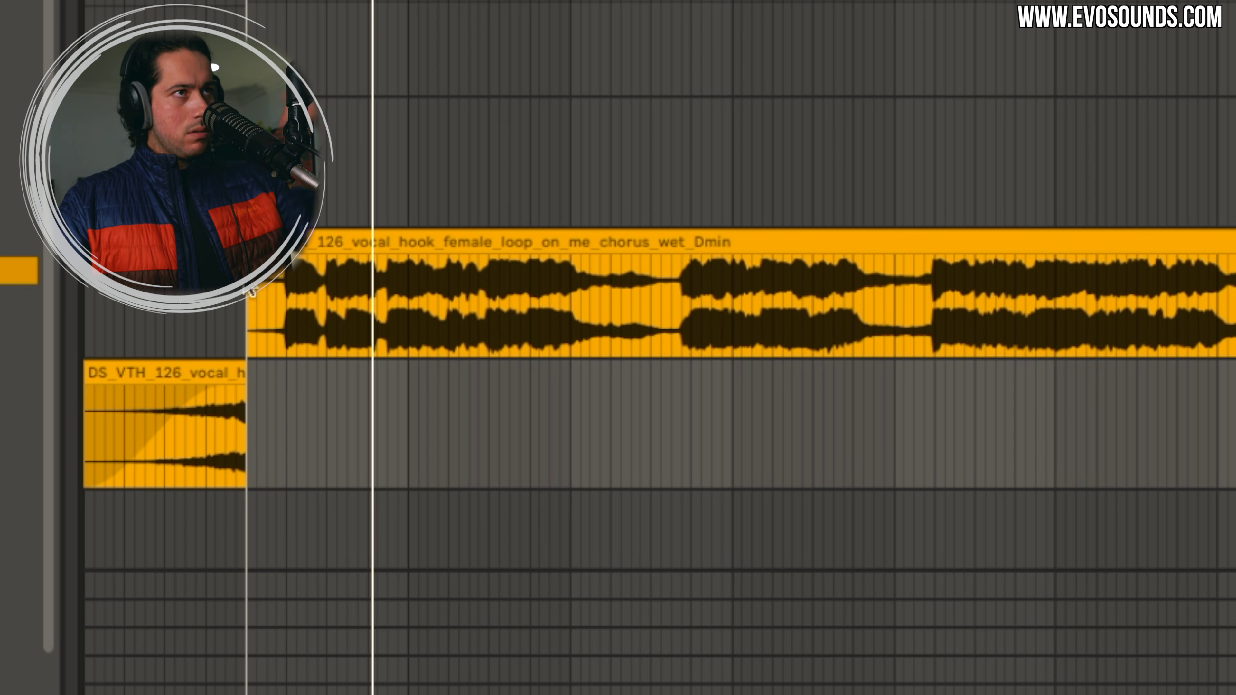
Add an EQ Eight to the Audio track holding the reversed tail and set its band 1 to a low cut
scroll(251, 293, down, 5)
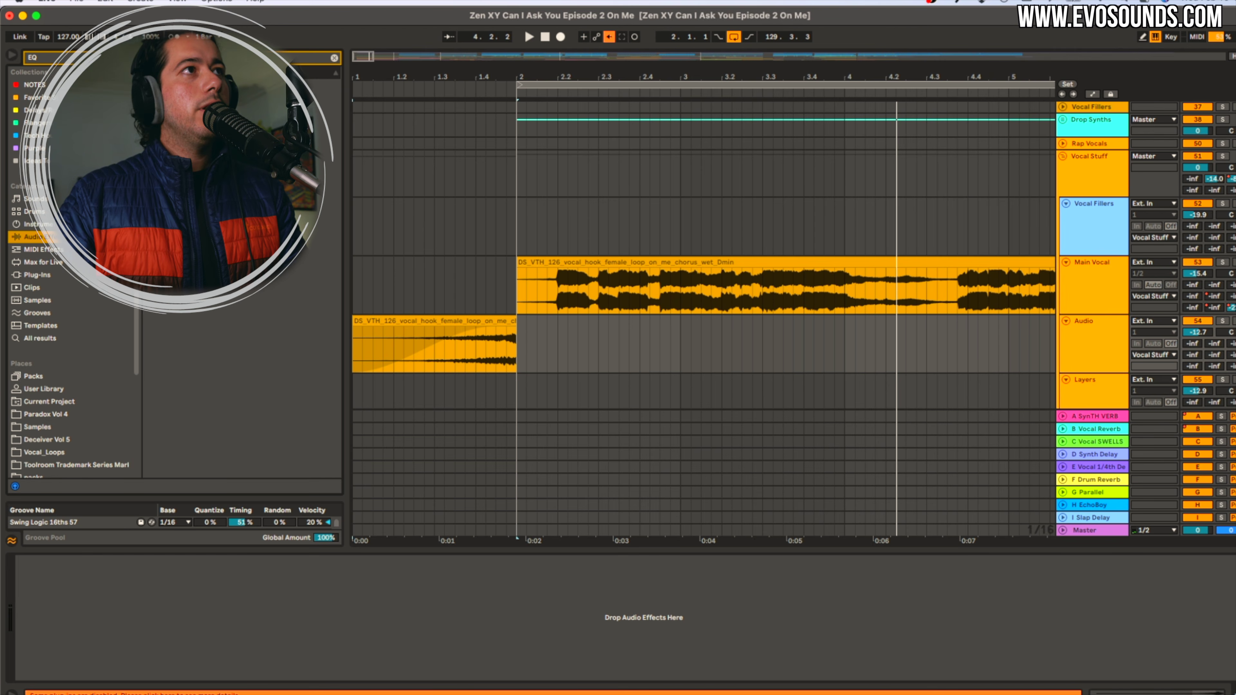
drag(455, 193, 372, 588)
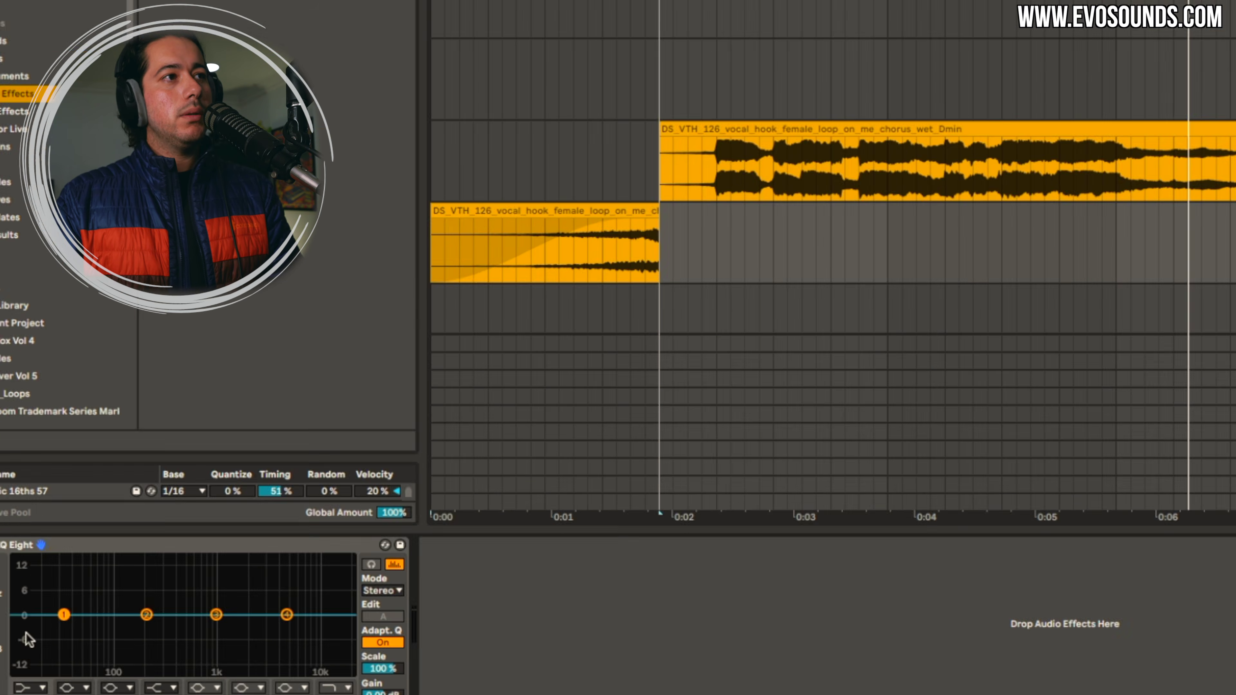
click(72, 664)
click(190, 469)
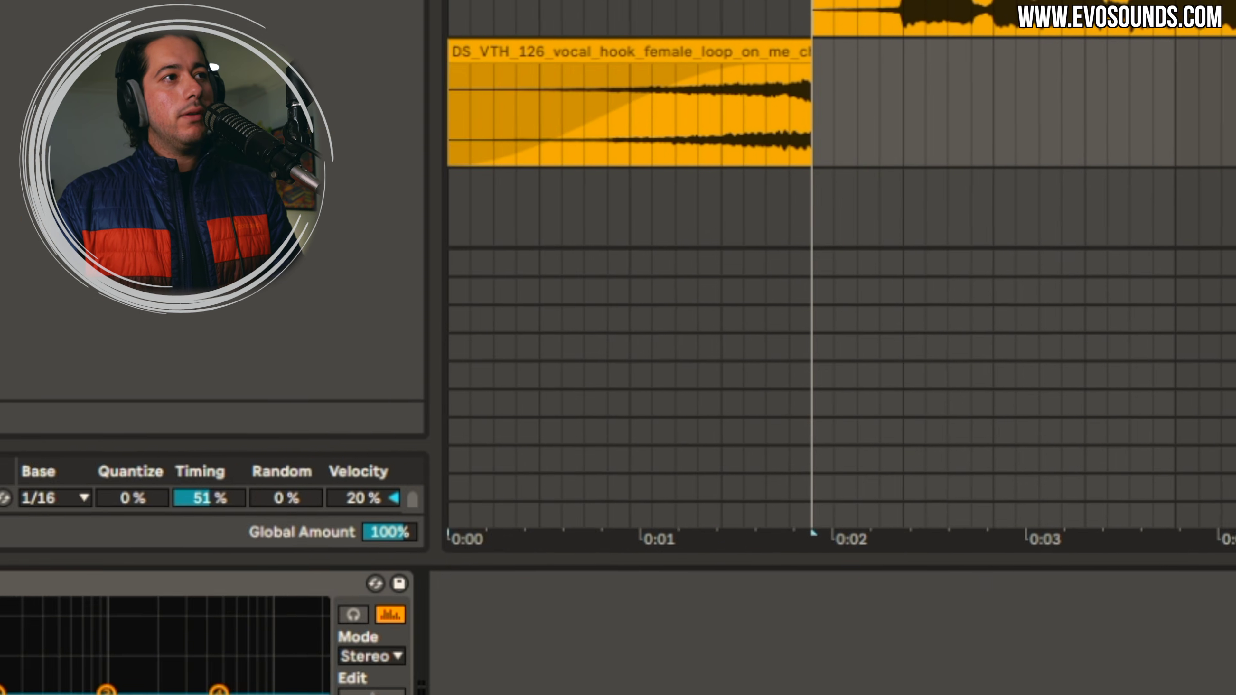
Automate EQ Eight's band 1 frequency over the reversed tail from about 2.36 kHz down to about 421 Hz while playing it back
right_click(134, 471)
click(113, 493)
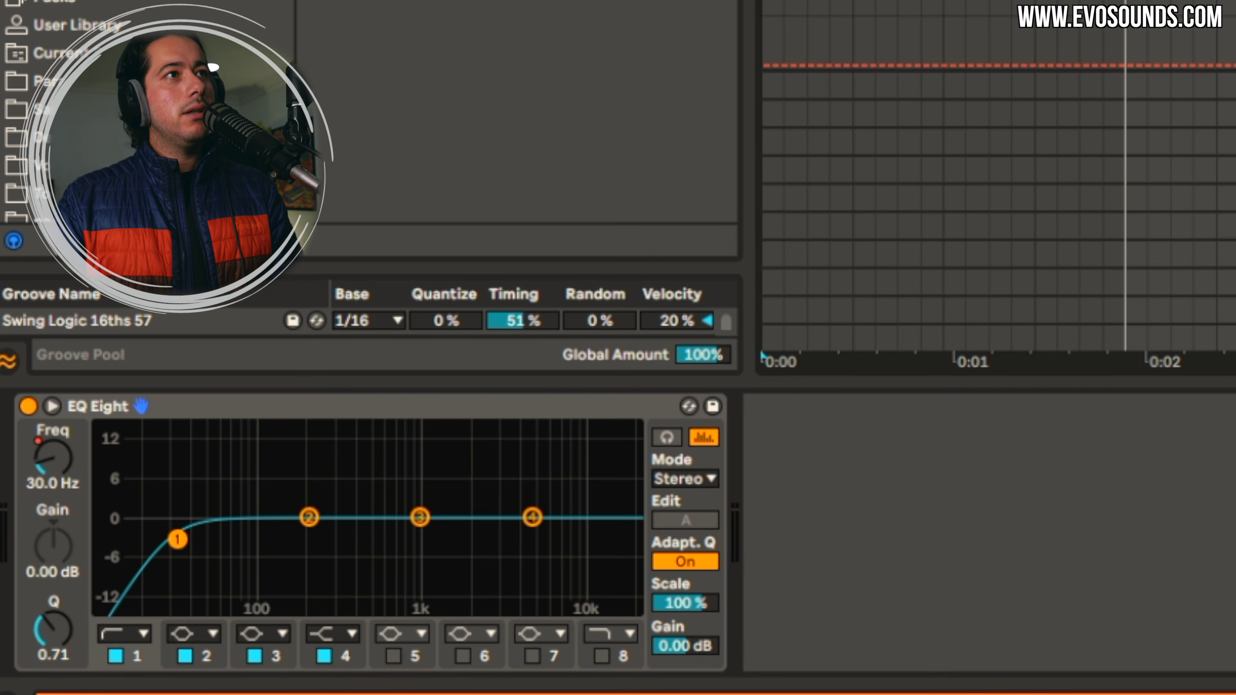
drag(82, 331, 82, 294)
key(space)
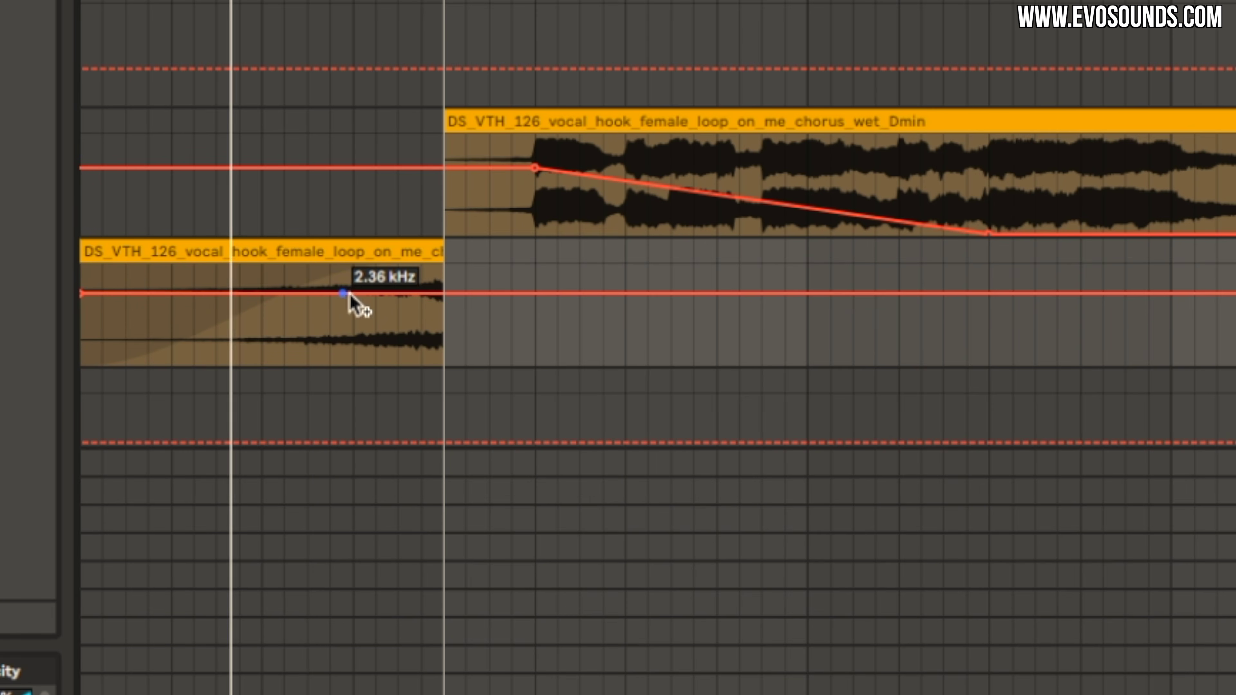
drag(400, 292, 444, 313)
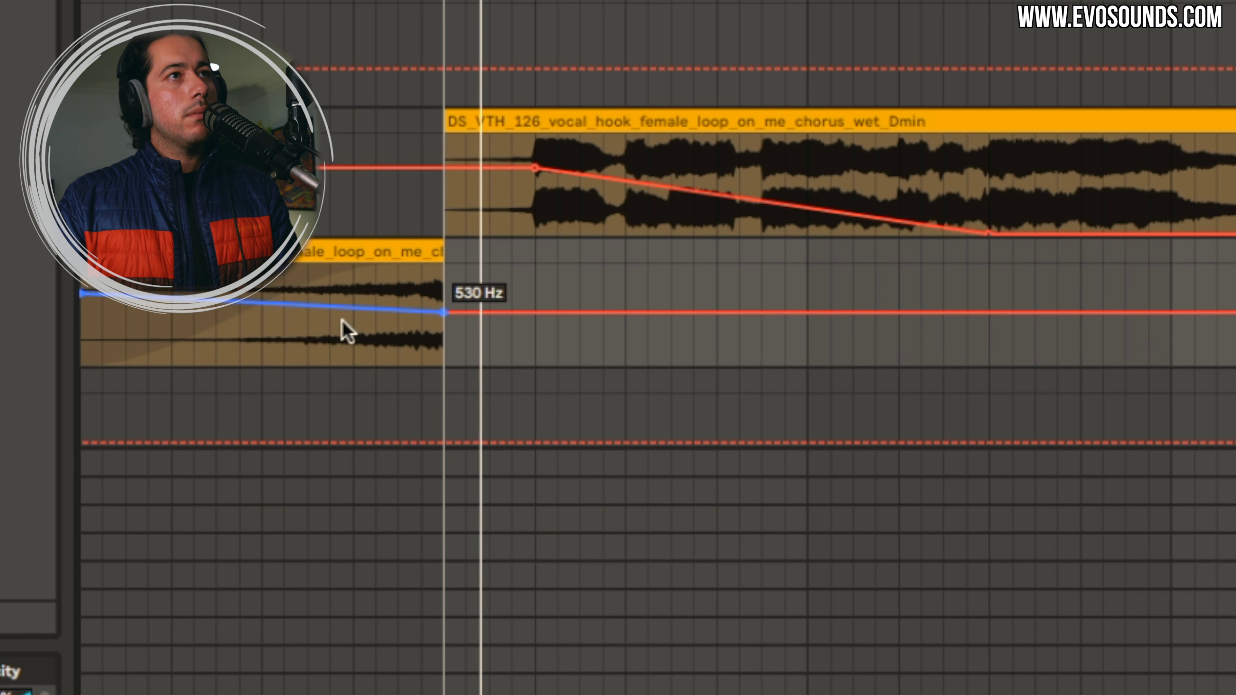
drag(444, 314, 444, 316)
key(space)
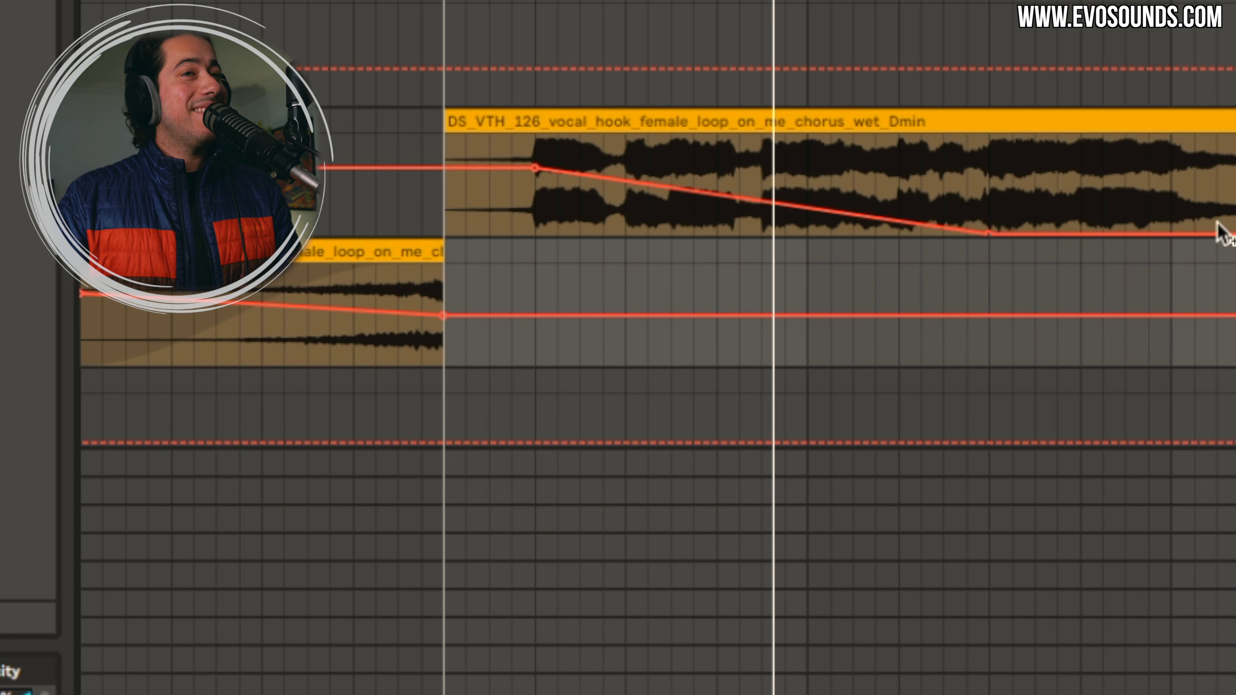
Examine the return tracks and sends in the Session View mixer alongside the vocal tracks in the arrangement
key(Tab)
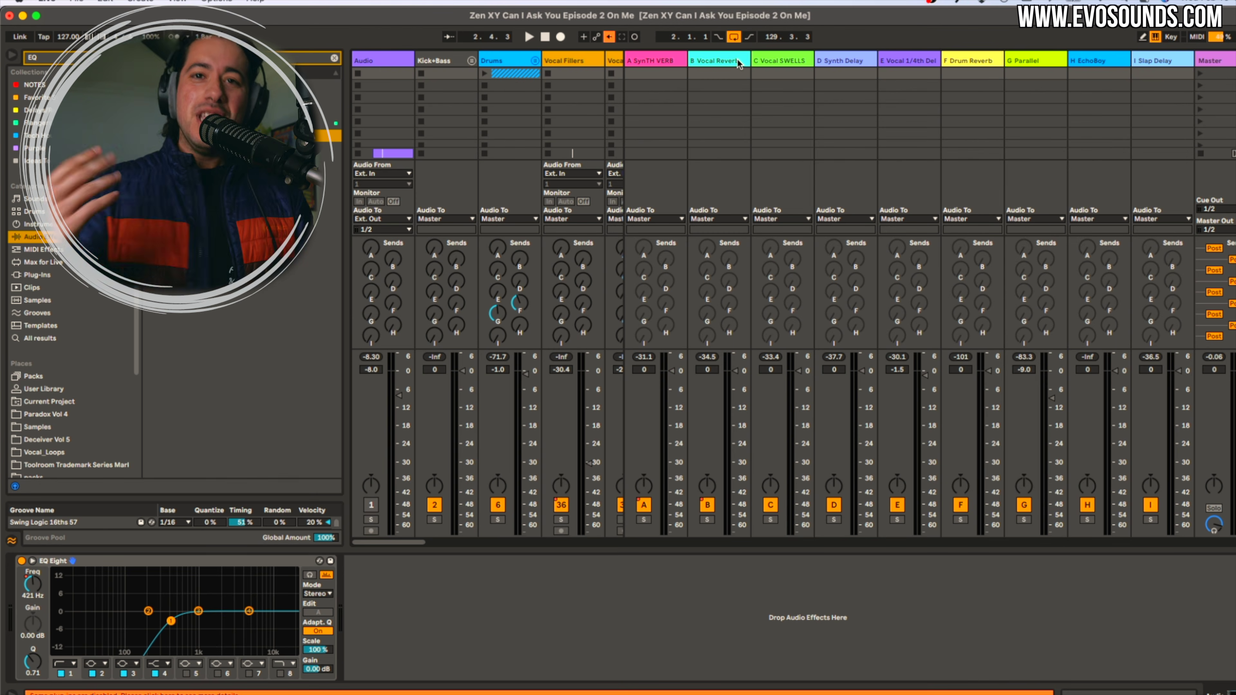
key(Tab)
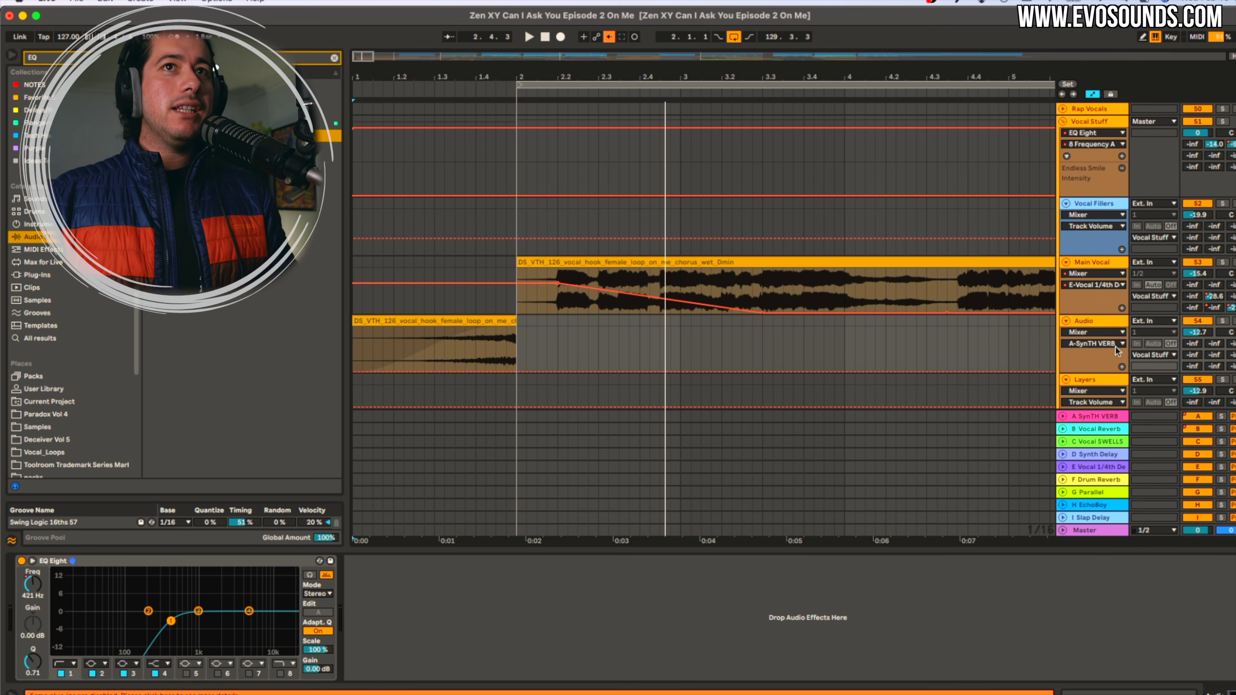
key(Tab)
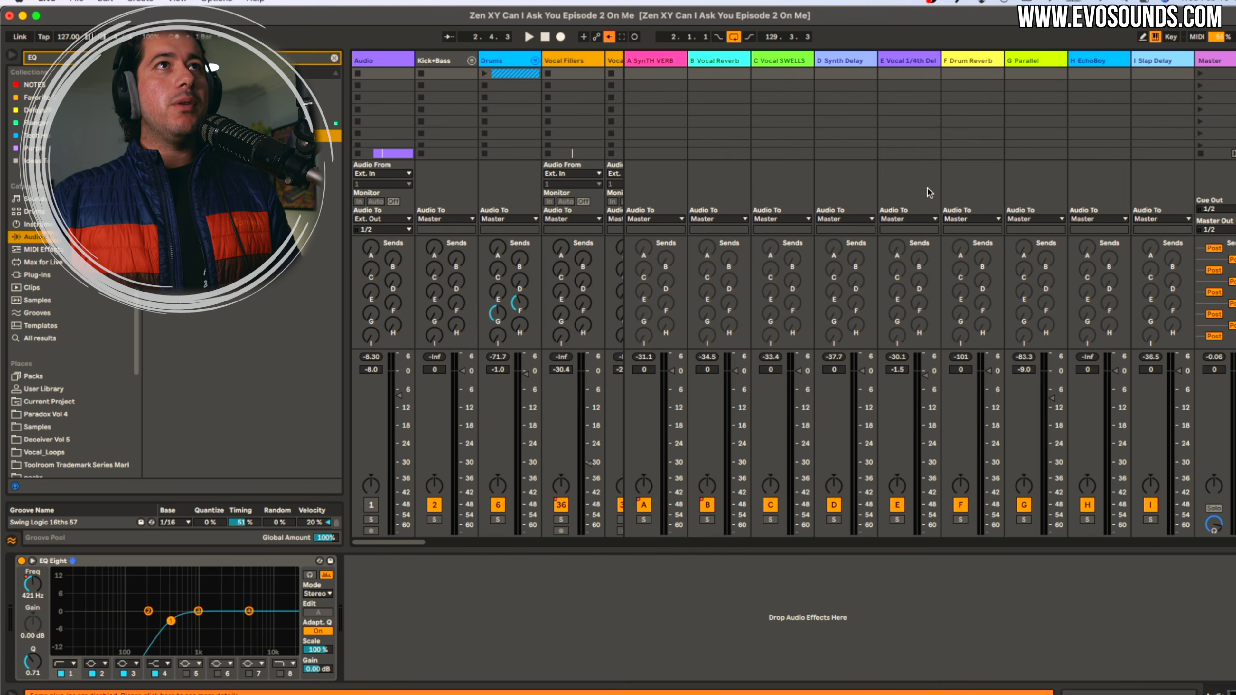
Return to the arrangement, set the Audio track's Vocal Reverb send to -14.7 dB and play the reversed tail
key(Tab)
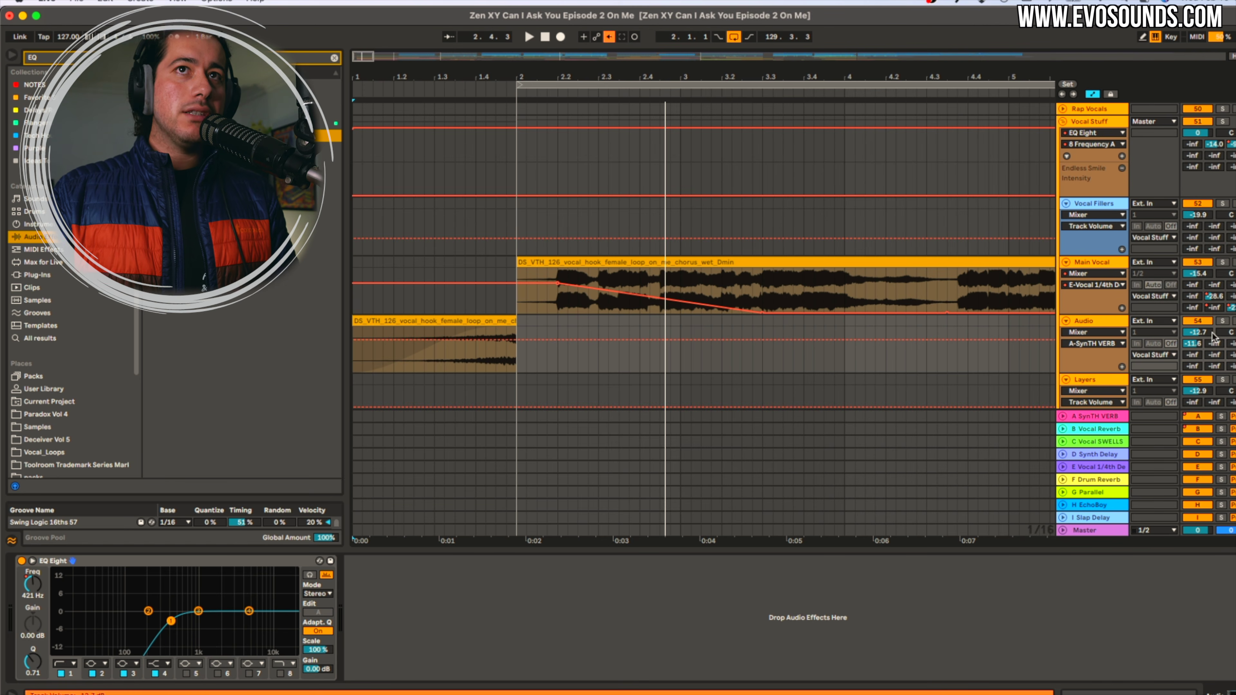
click(463, 321)
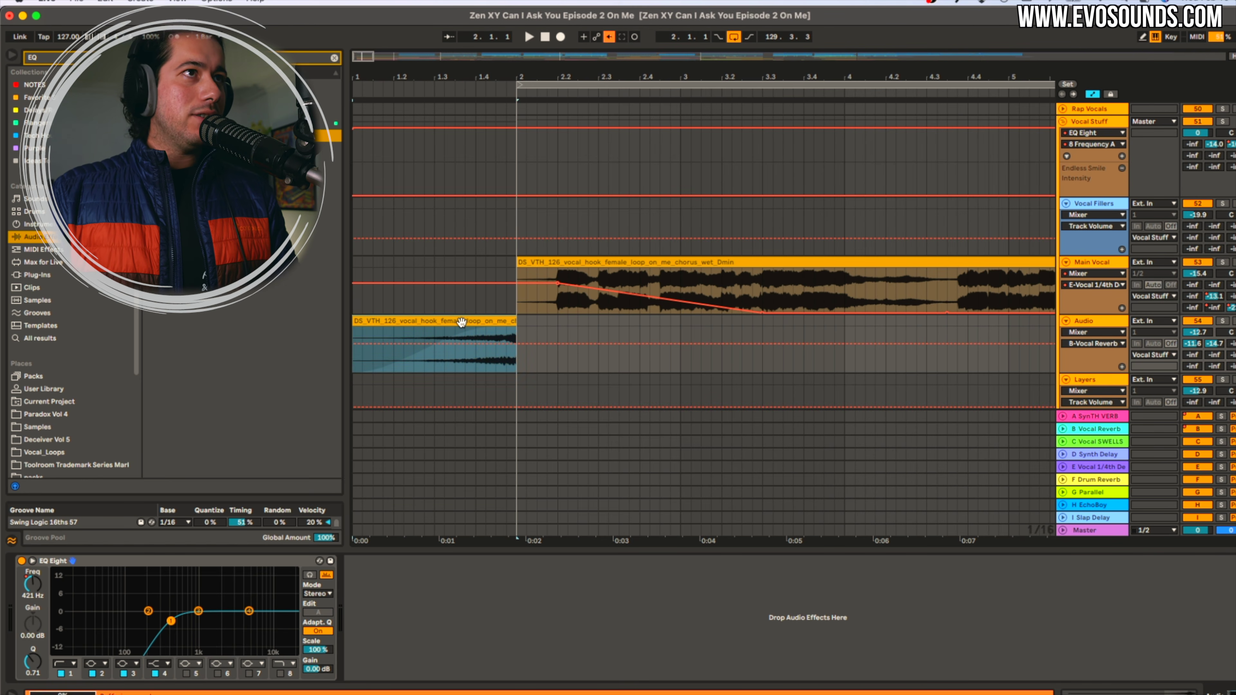
key(space)
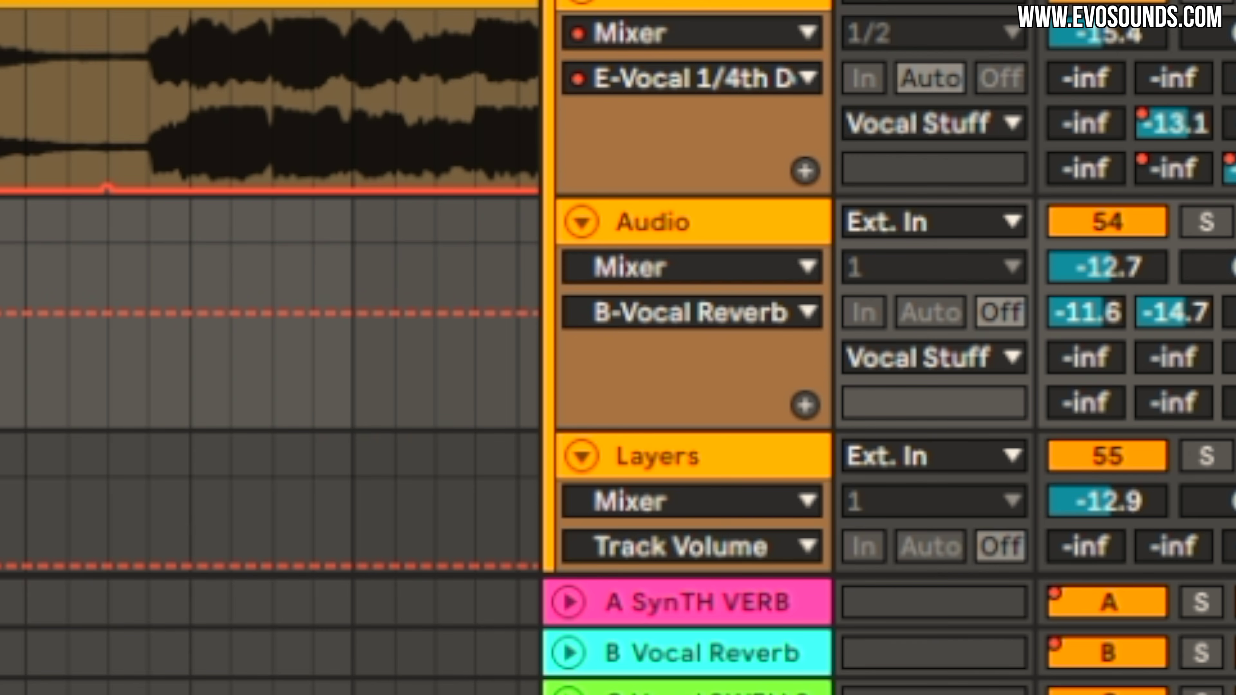
Look through the tracks across the arrangement's intro, from bar 2 to the FIX marker
key(plus)
key(plus)
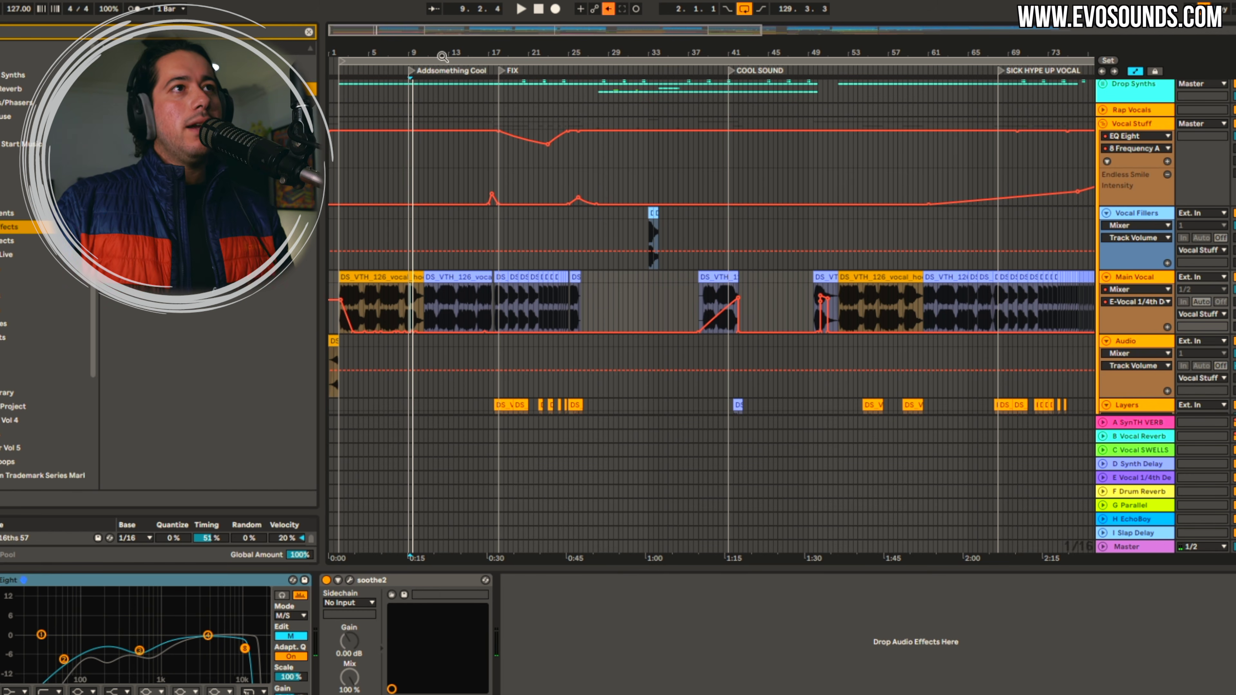
scroll(421, 156, up, 5)
click(361, 158)
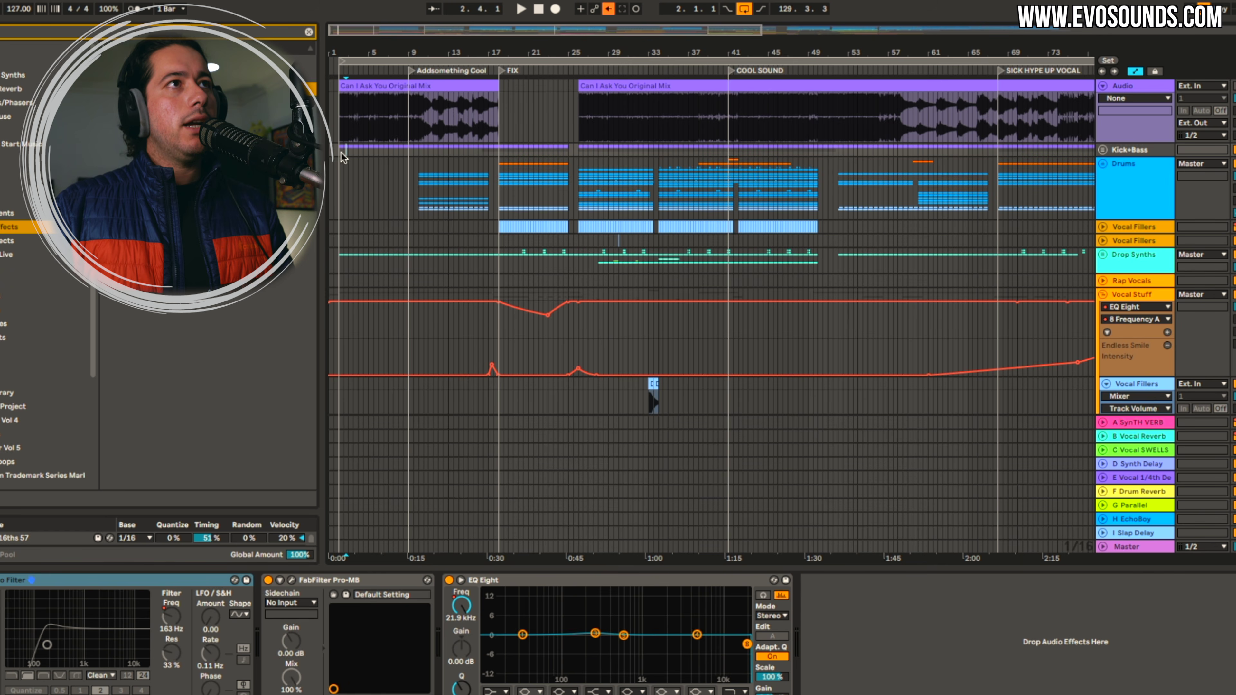
scroll(419, 194, down, 10)
scroll(435, 204, down, 4)
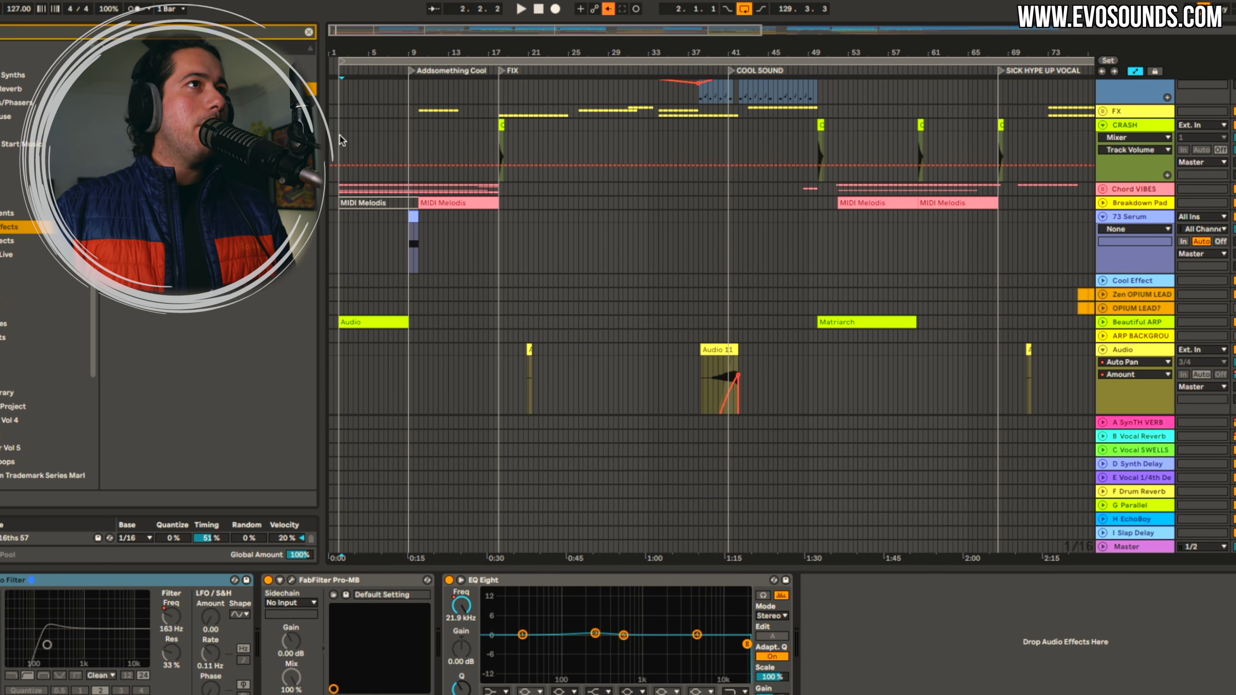
drag(354, 34, 356, 64)
key(plus)
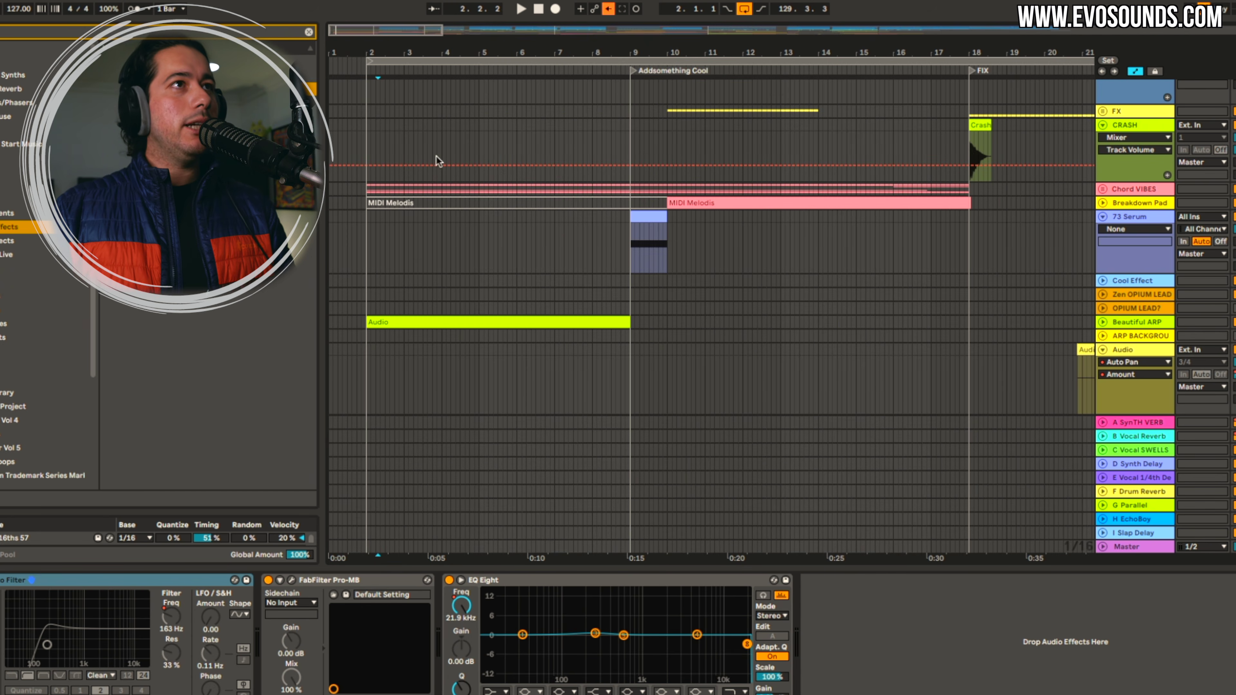
click(384, 194)
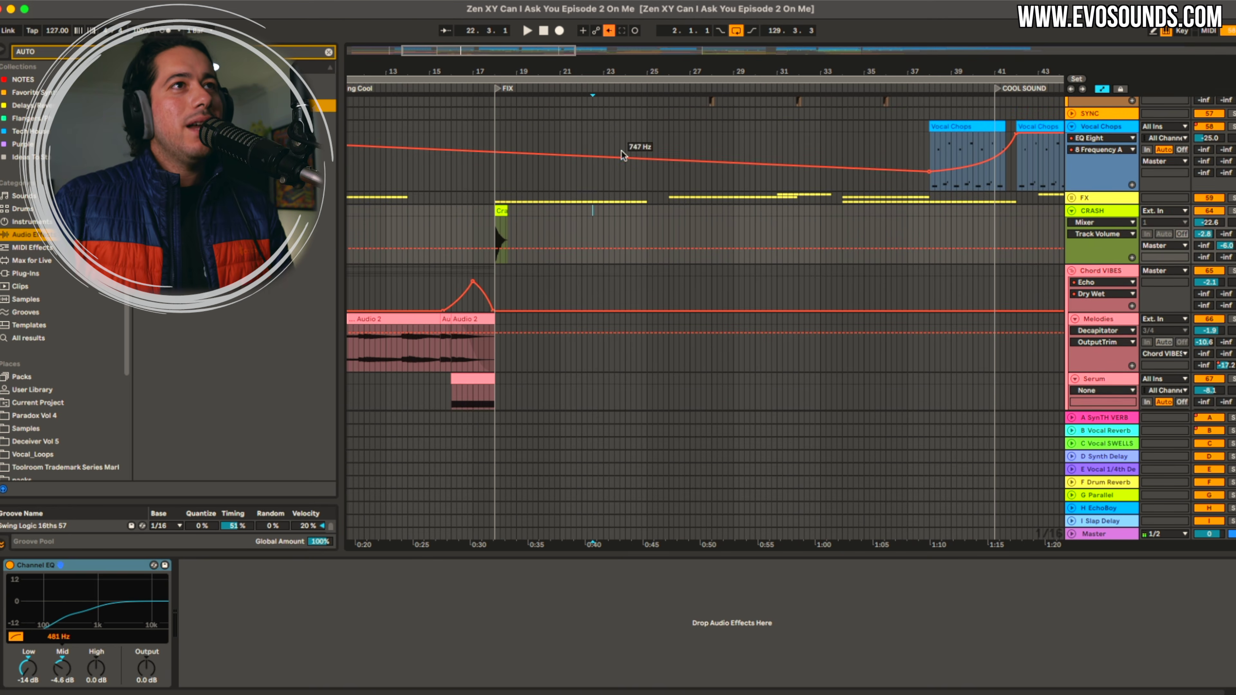
Examine the vocal tracks, their automation and the drum gaps between the FIX and COOL SOUND markers
scroll(622, 146, up, 1)
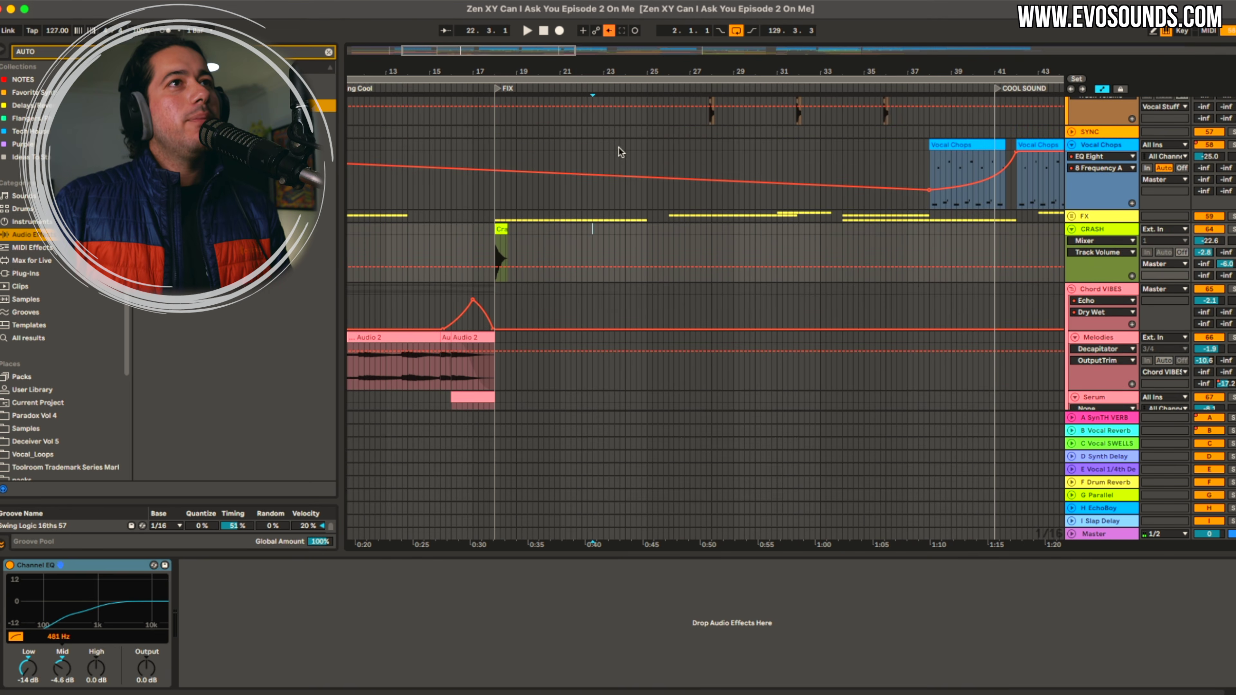
click(622, 143)
scroll(622, 140, up, 4)
scroll(588, 187, up, 3)
scroll(588, 188, right, 4)
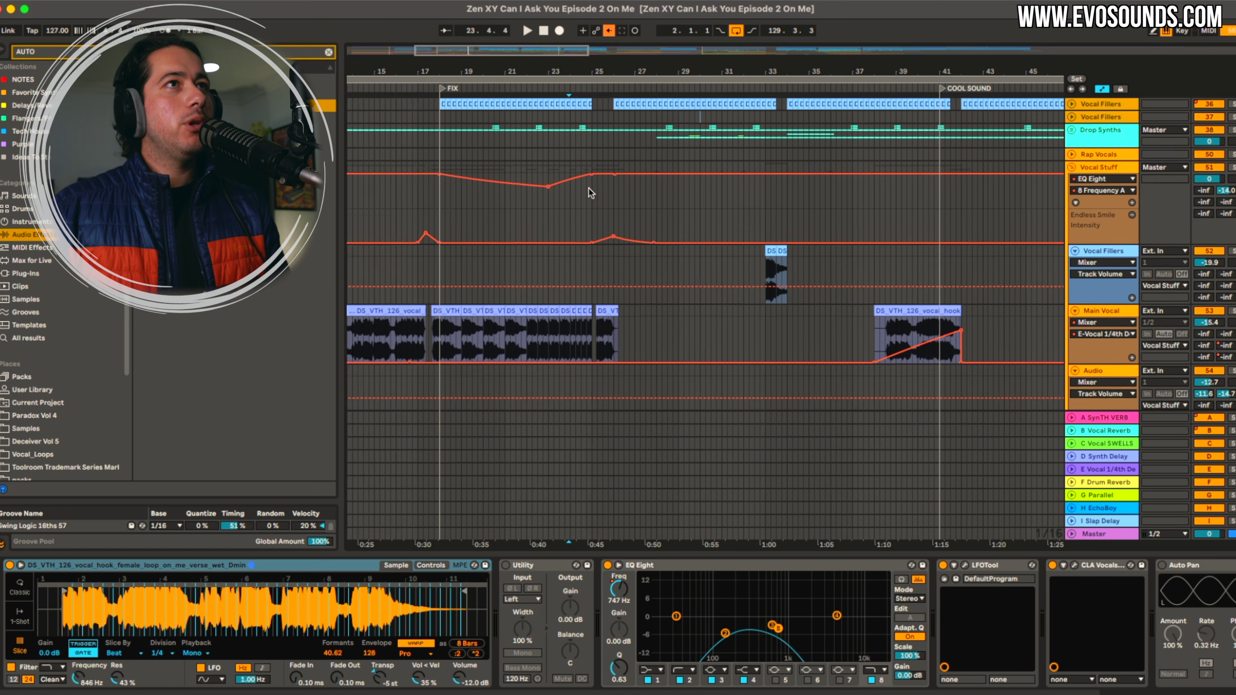
drag(551, 54, 555, 68)
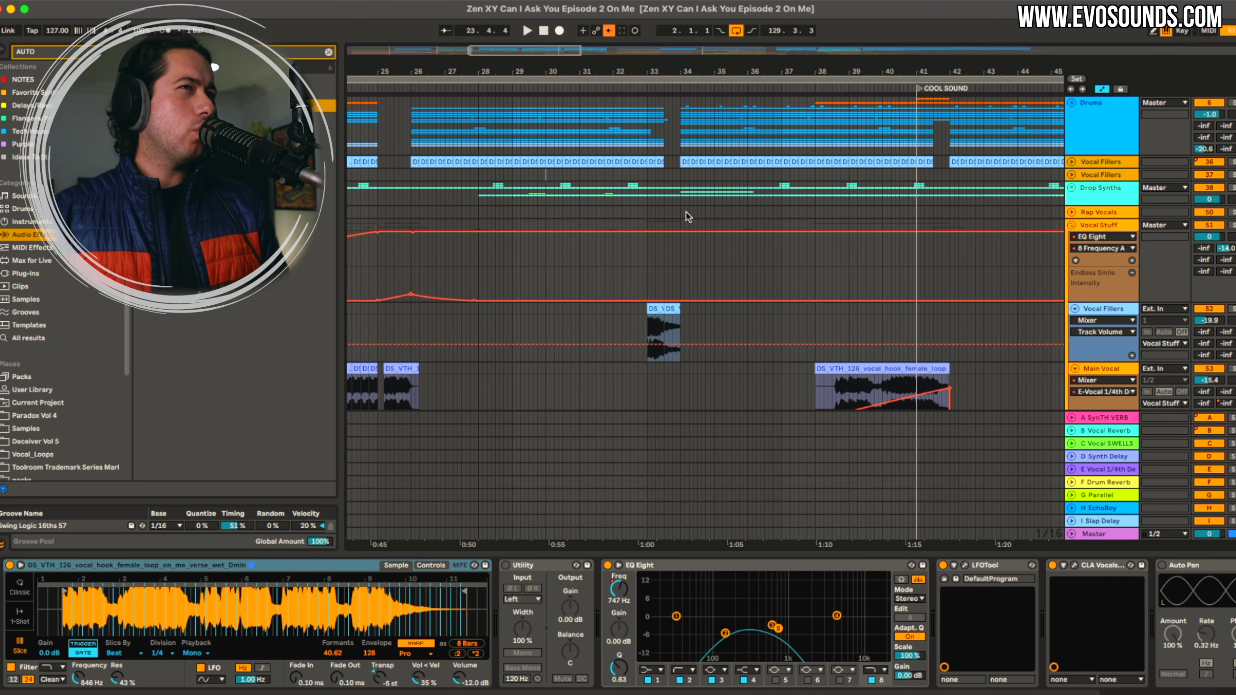
scroll(621, 82, down, 5)
click(624, 213)
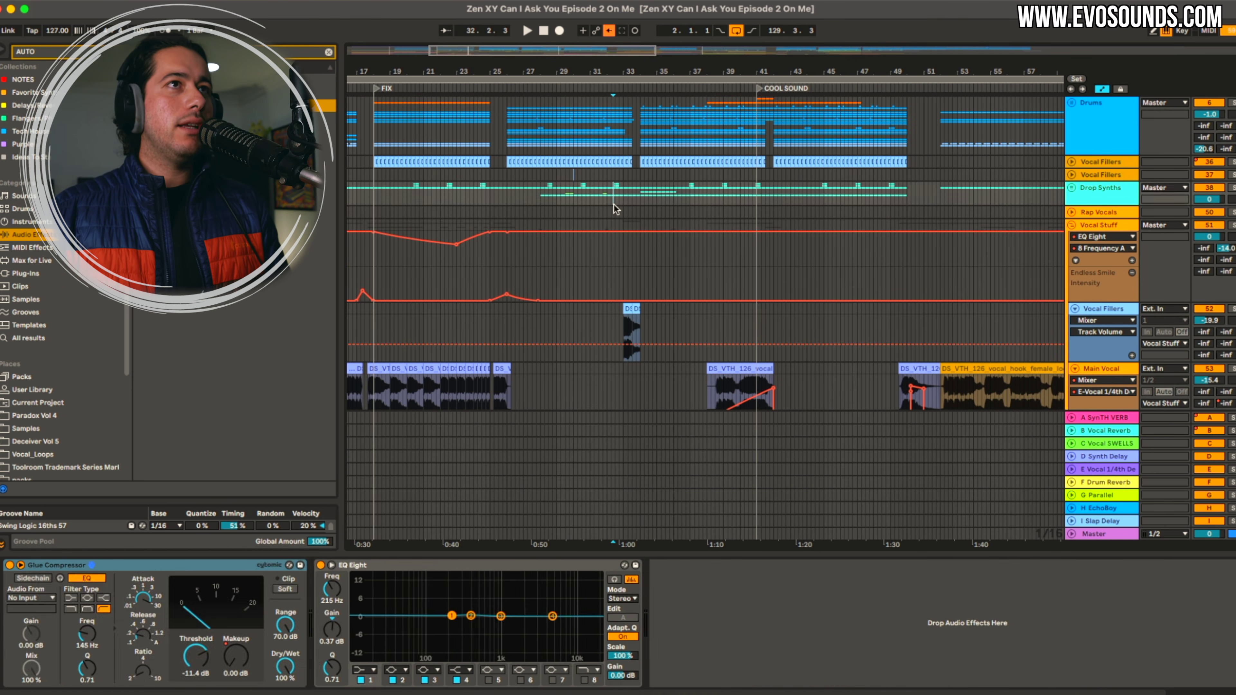
Play the section at the SICK HYPE UP VOCAL marker and examine its drums, Main Vocal slices and Vocal Stuff automation
drag(527, 58, 560, 132)
scroll(610, 340, right, 3)
click(609, 380)
scroll(651, 262, down, 5)
click(737, 234)
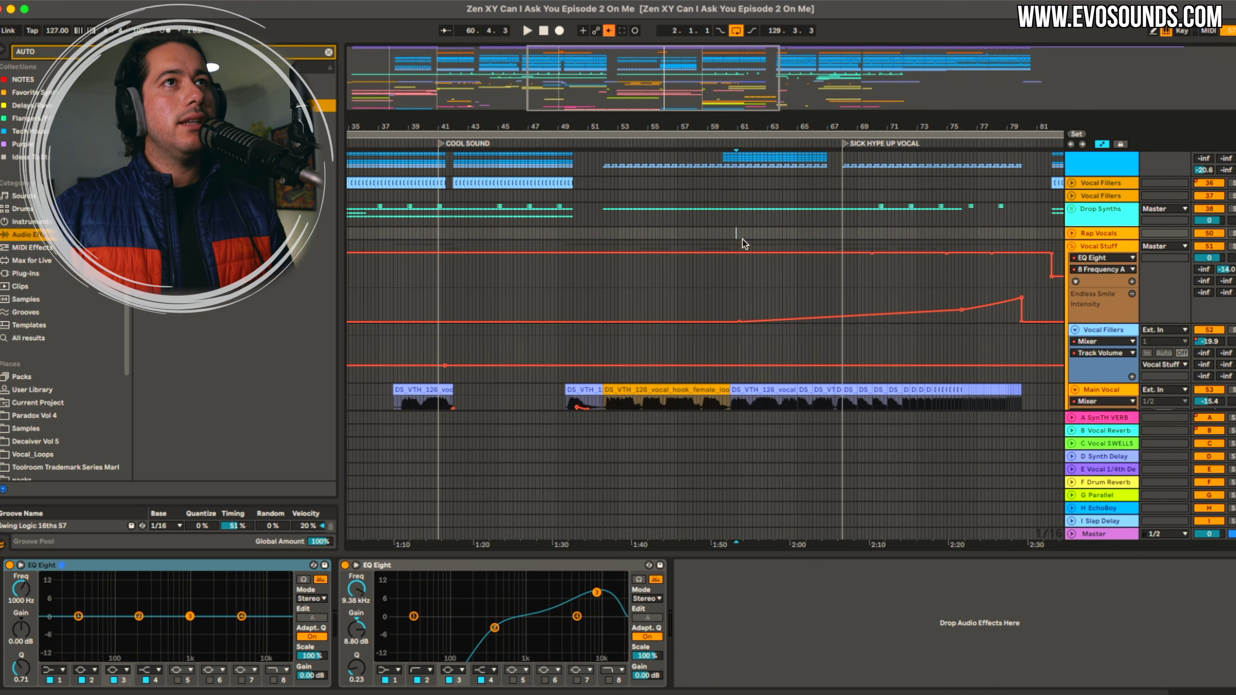
scroll(737, 234, up, 5)
click(529, 207)
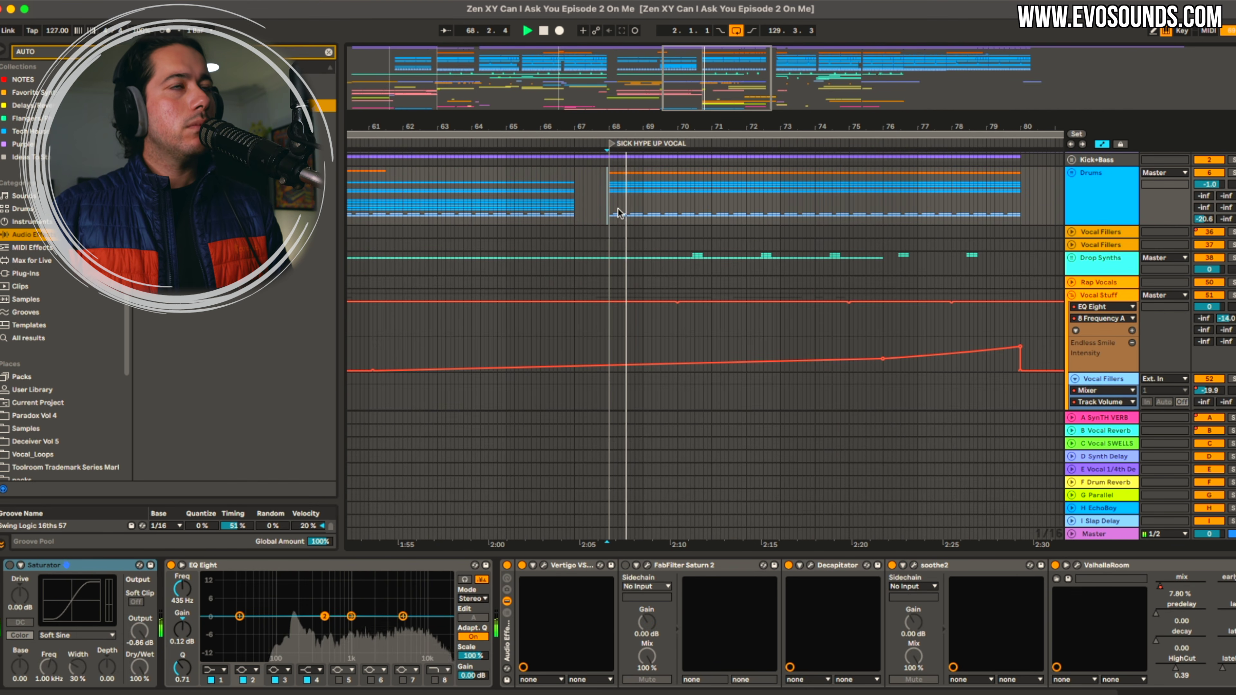
scroll(619, 213, right, 2)
scroll(620, 213, down, 2)
scroll(721, 244, up, 4)
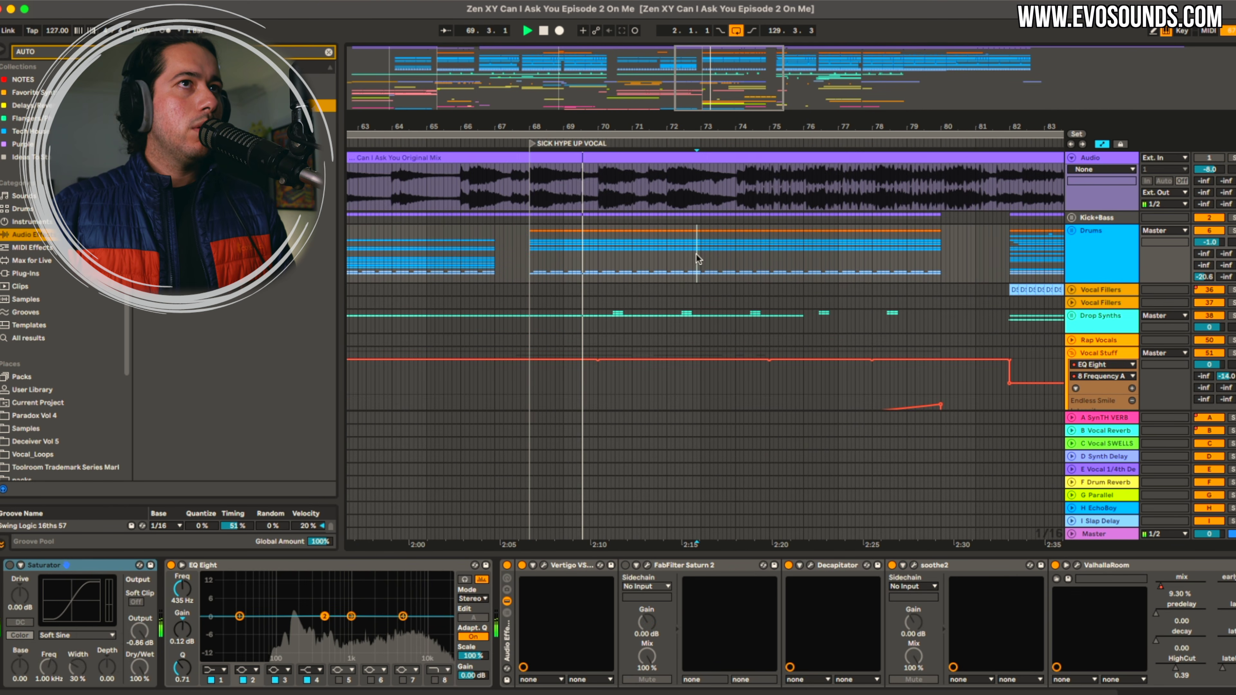
scroll(706, 253, down, 5)
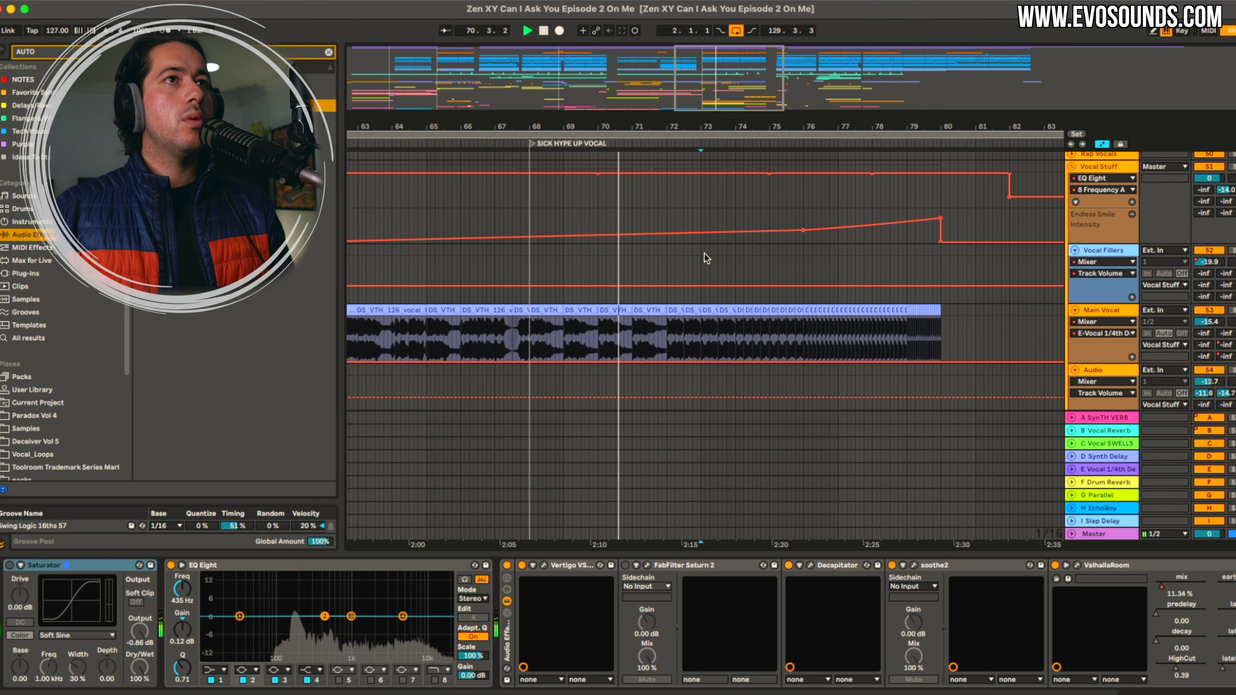
Cut the four bars from bar 72 to 76 out of the arrangement to shorten the chopped Main Vocal build-up
click(667, 249)
drag(655, 72, 682, 203)
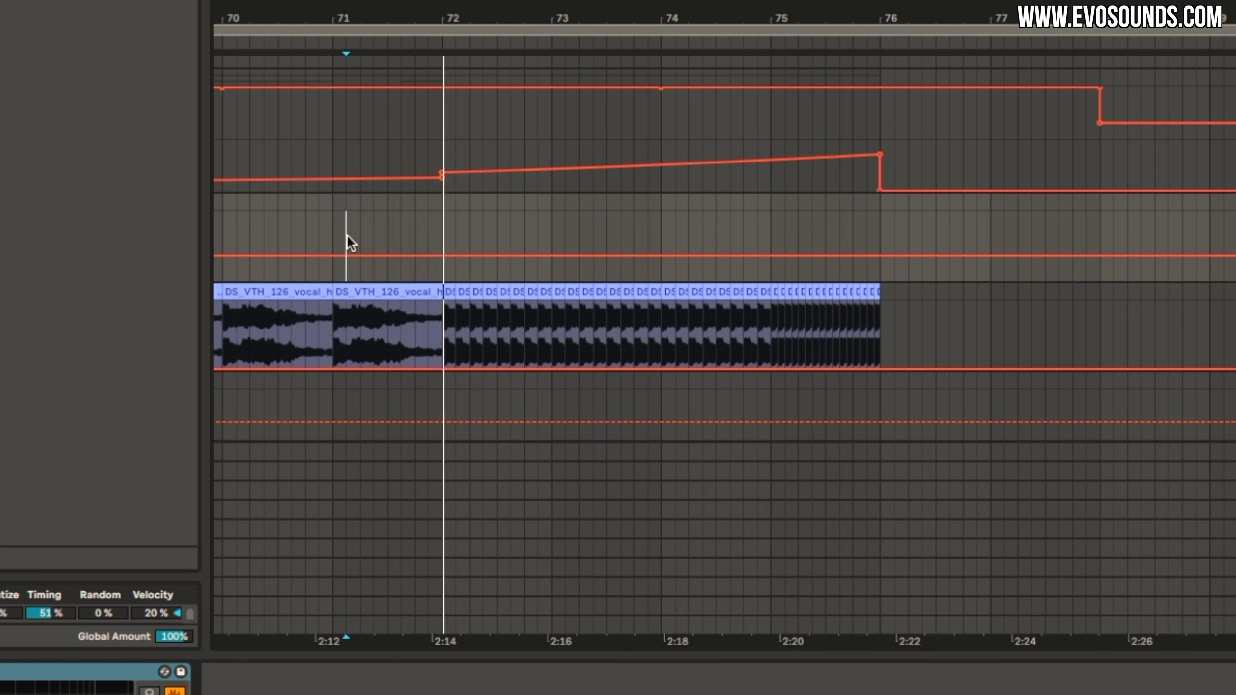
mouse_move(508, 171)
drag(576, 19, 768, 1)
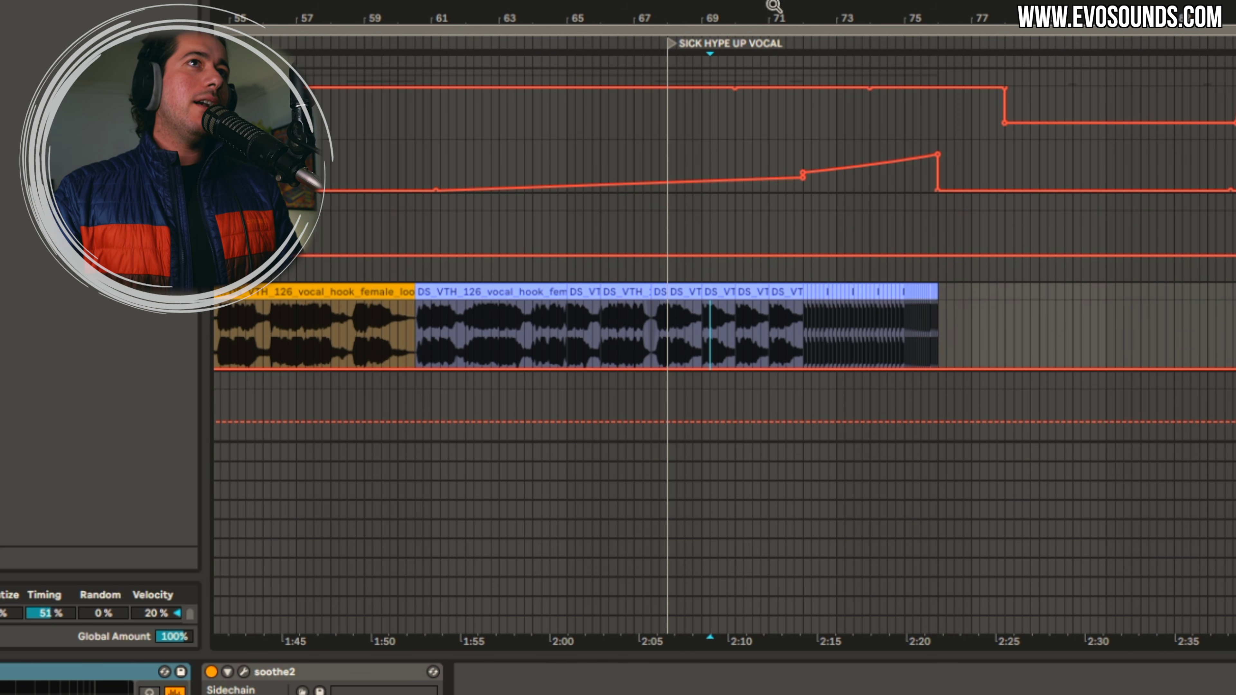
Rework the Main Vocal chops from bar 72 to 74 into half-bar slices, leaving a half-bar gap before them, and play the section
drag(774, 6, 808, 288)
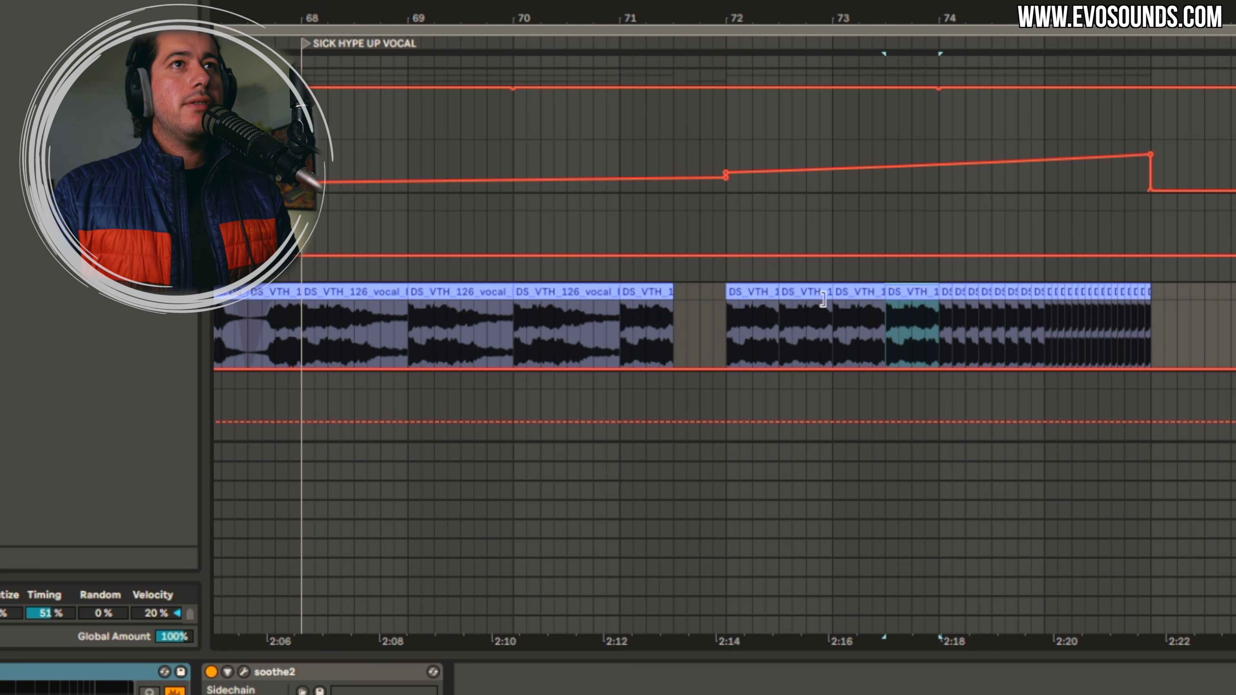
click(674, 294)
key(space)
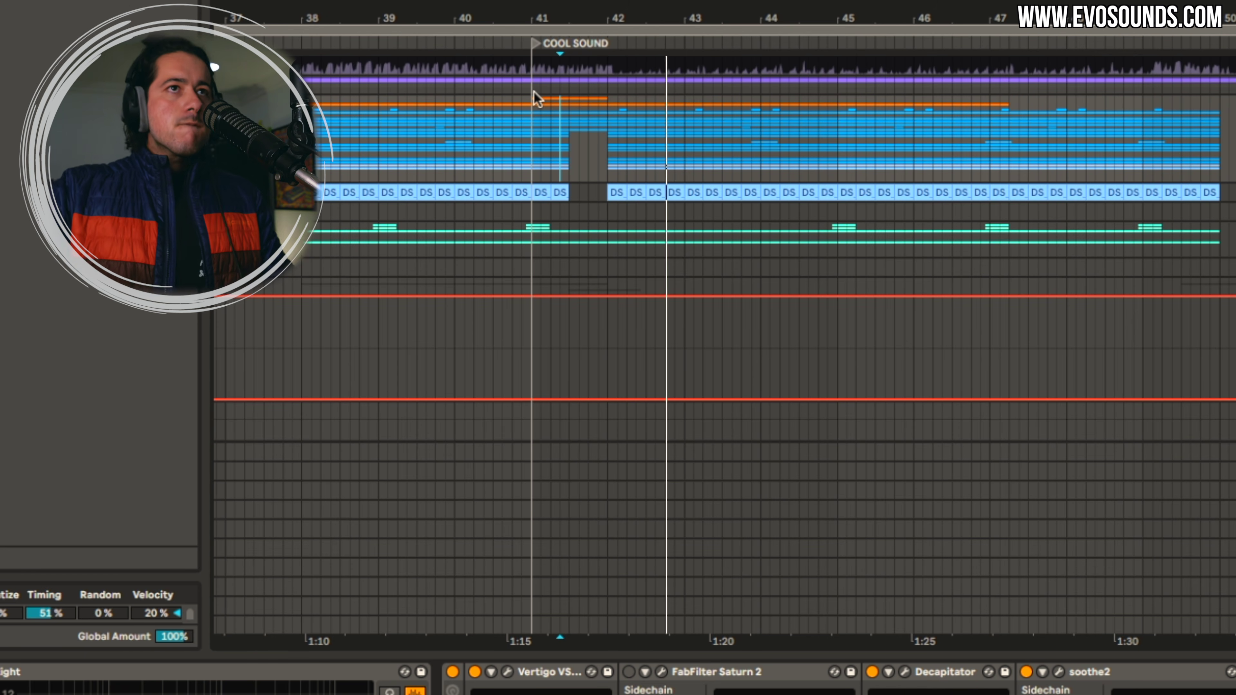
Examine the drum and vocal filler breaks from the COOL SOUND marker through to about bar 117
drag(571, 0, 580, 2)
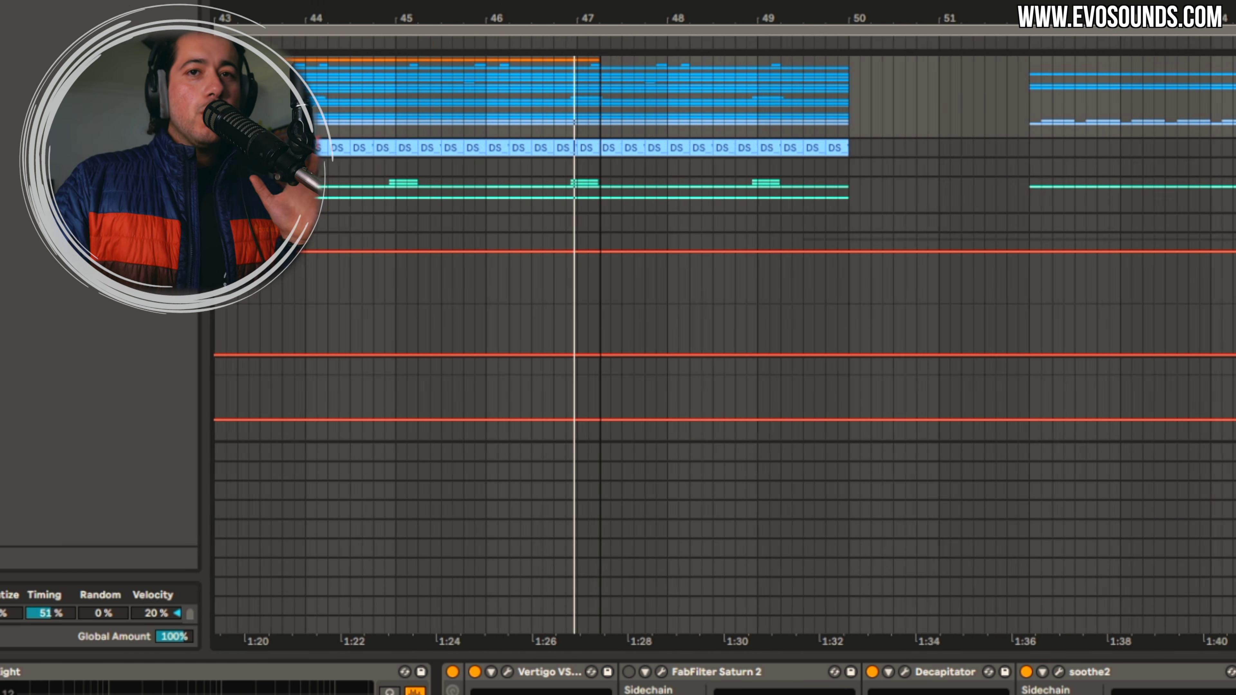
scroll(559, 46, down, 3)
scroll(604, 120, right, 10)
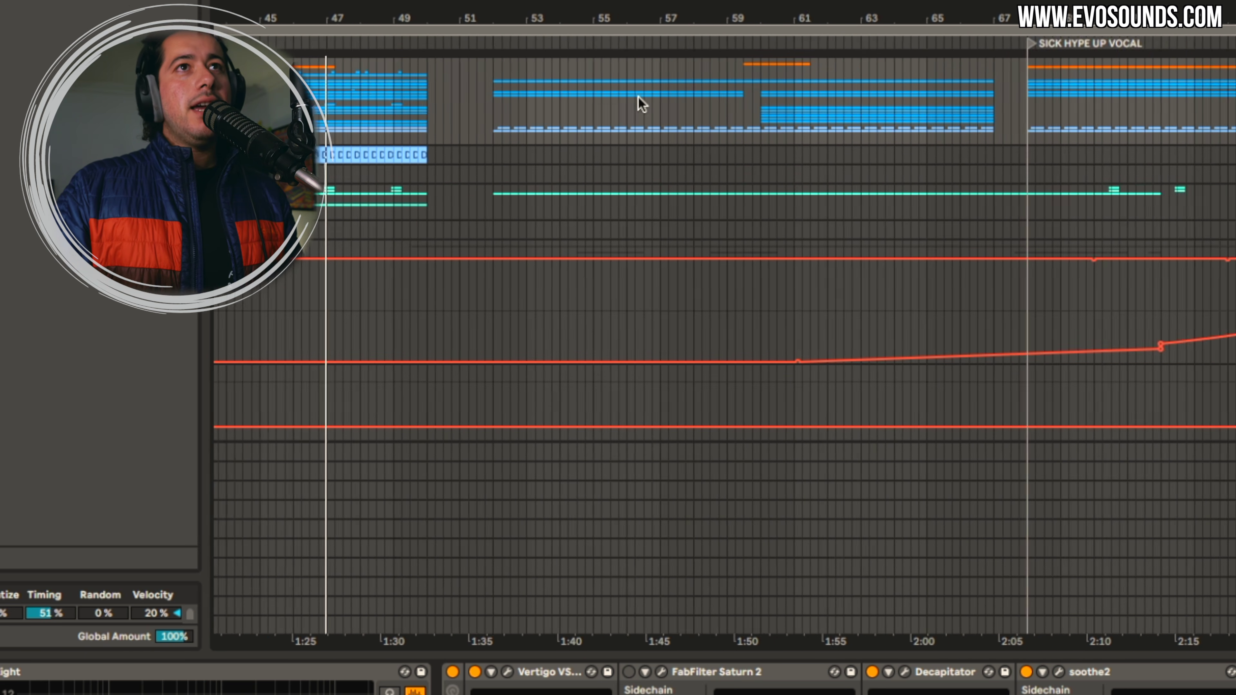
drag(589, 19, 413, 54)
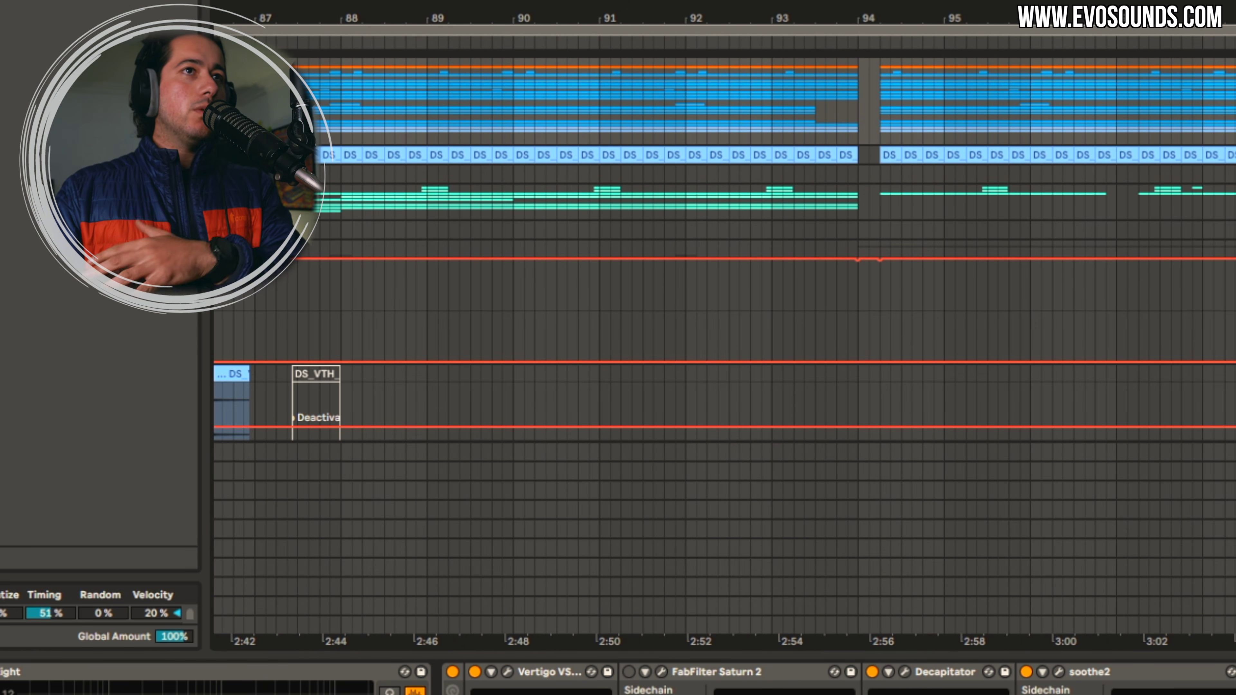
drag(858, 19, 929, 1)
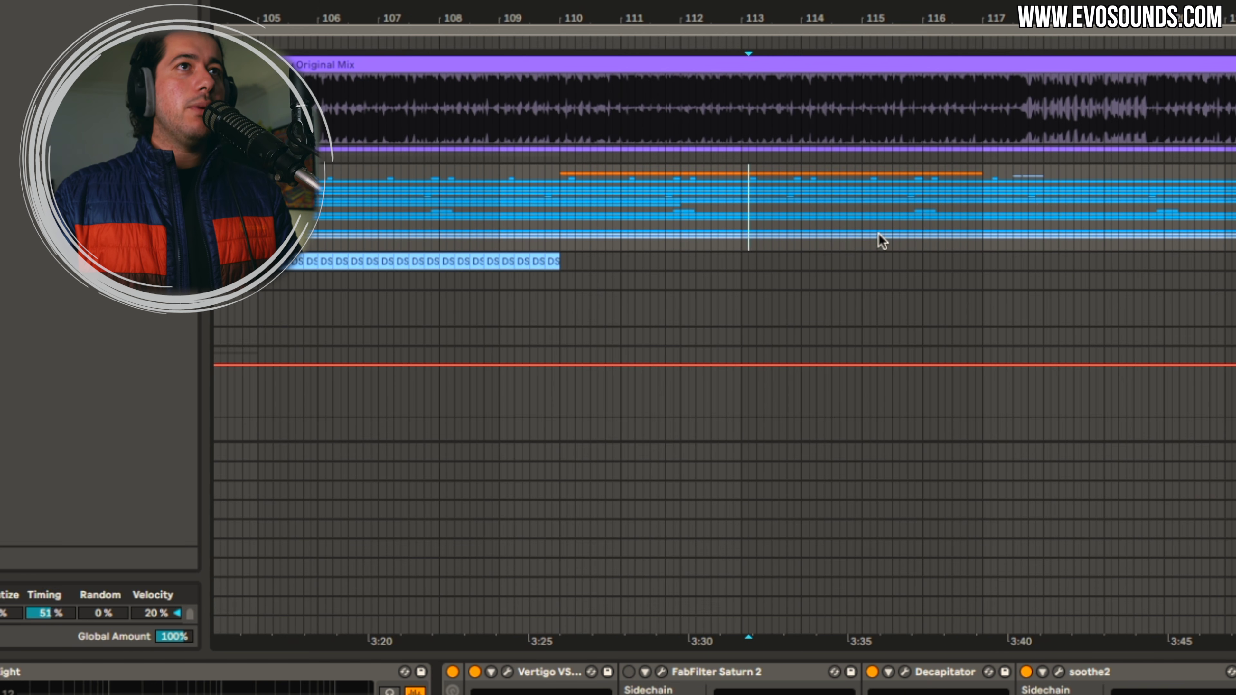
scroll(585, 237, down, 7)
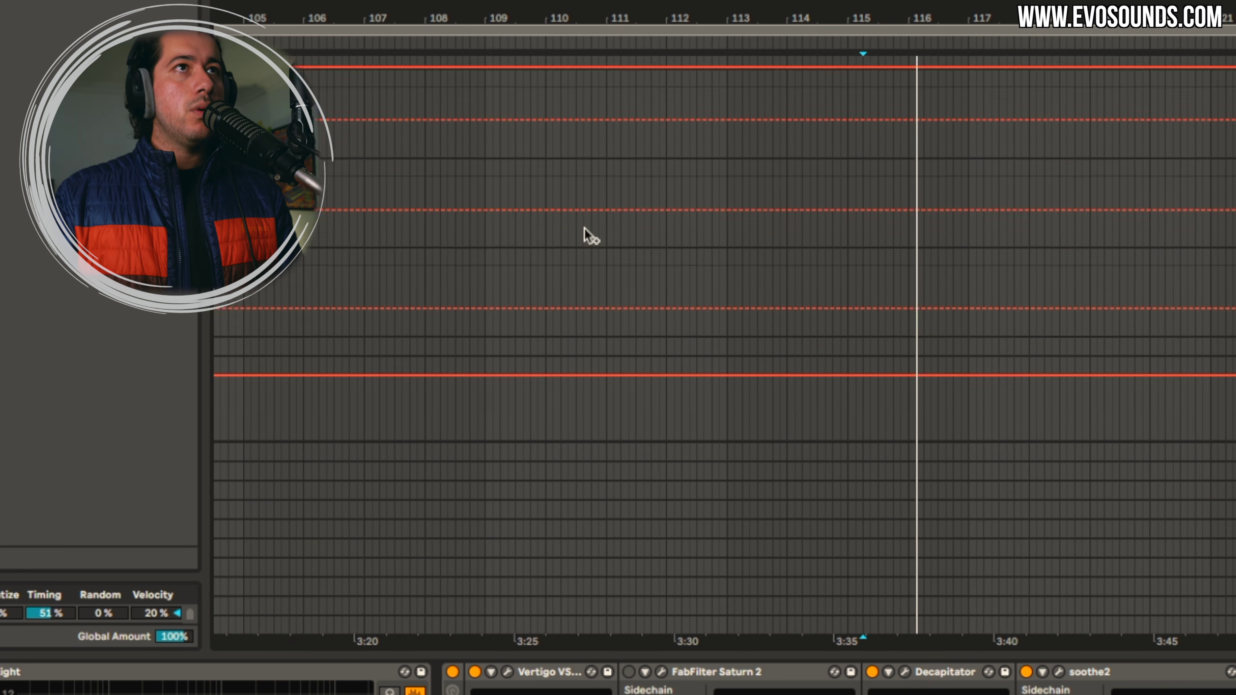
Play short passages between bars 91 and 101 to check where the long Main Vocal clip sits
scroll(487, 214, left, 8)
scroll(448, 197, up, 2)
click(420, 190)
key(space)
key(space)
scroll(419, 190, left, 3)
scroll(419, 191, left, 4)
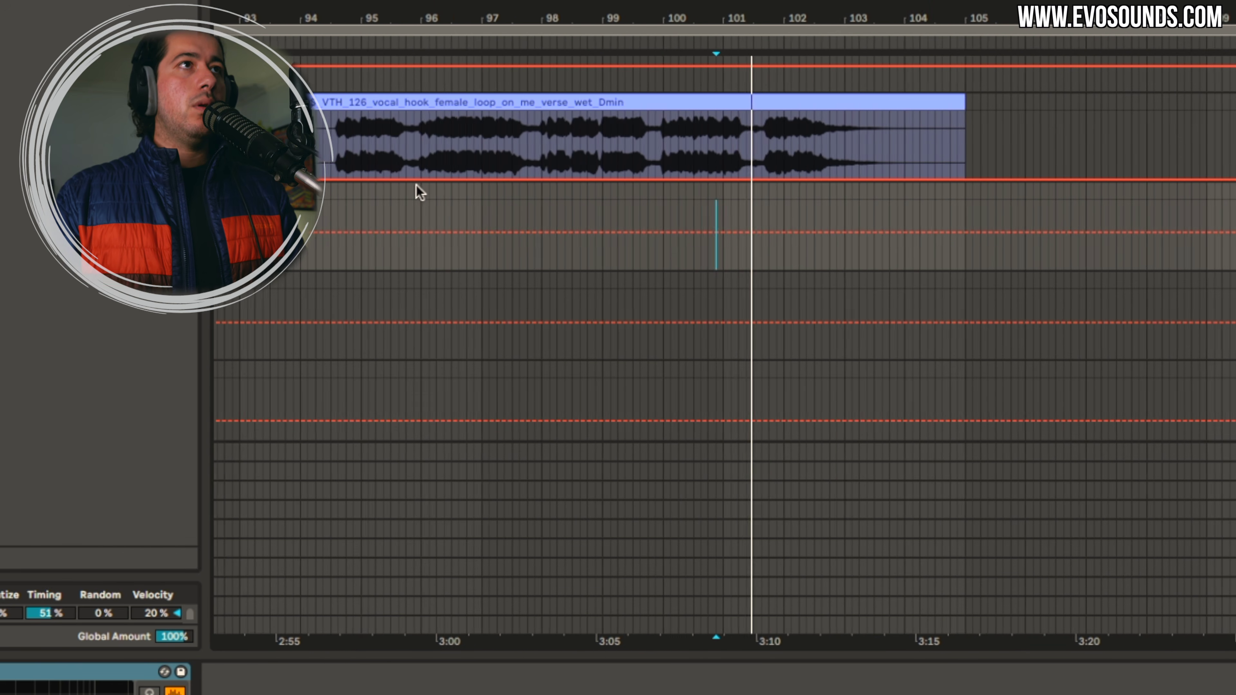
scroll(560, 242, left, 3)
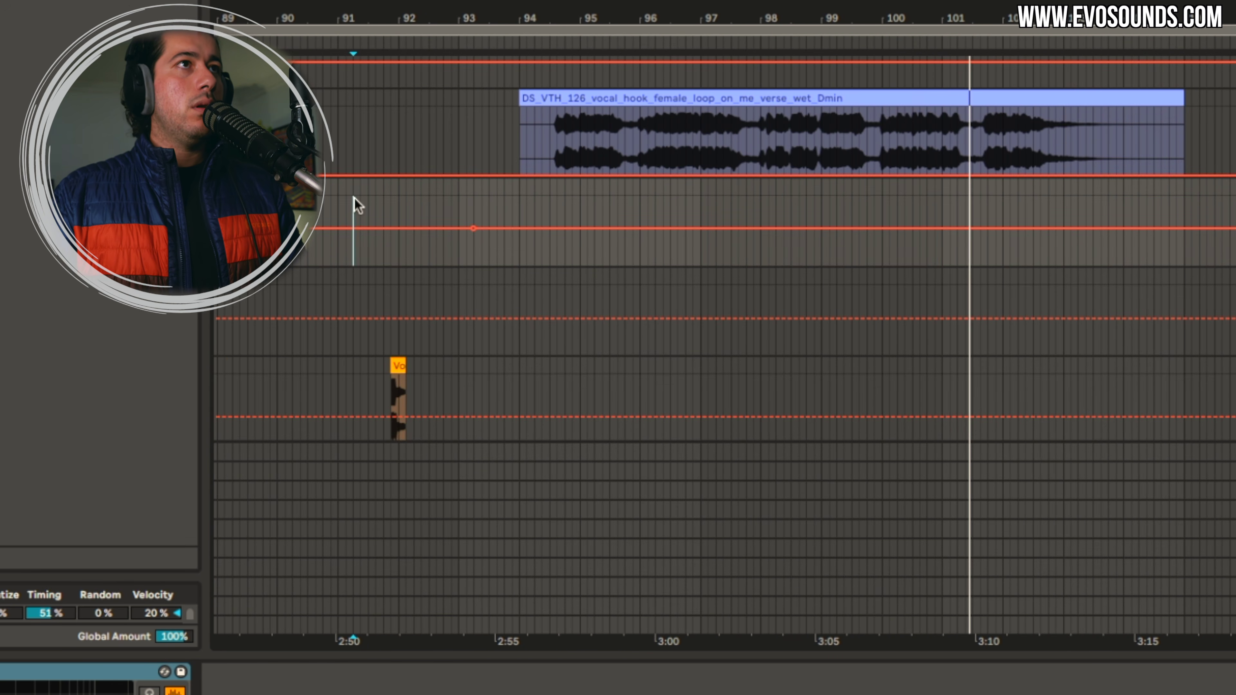
key(space)
key(space)
Examine the vocal tracks and their volume automation in the bars leading up to bar 94
scroll(354, 197, up, 9)
scroll(387, 200, left, 4)
scroll(387, 200, down, 7)
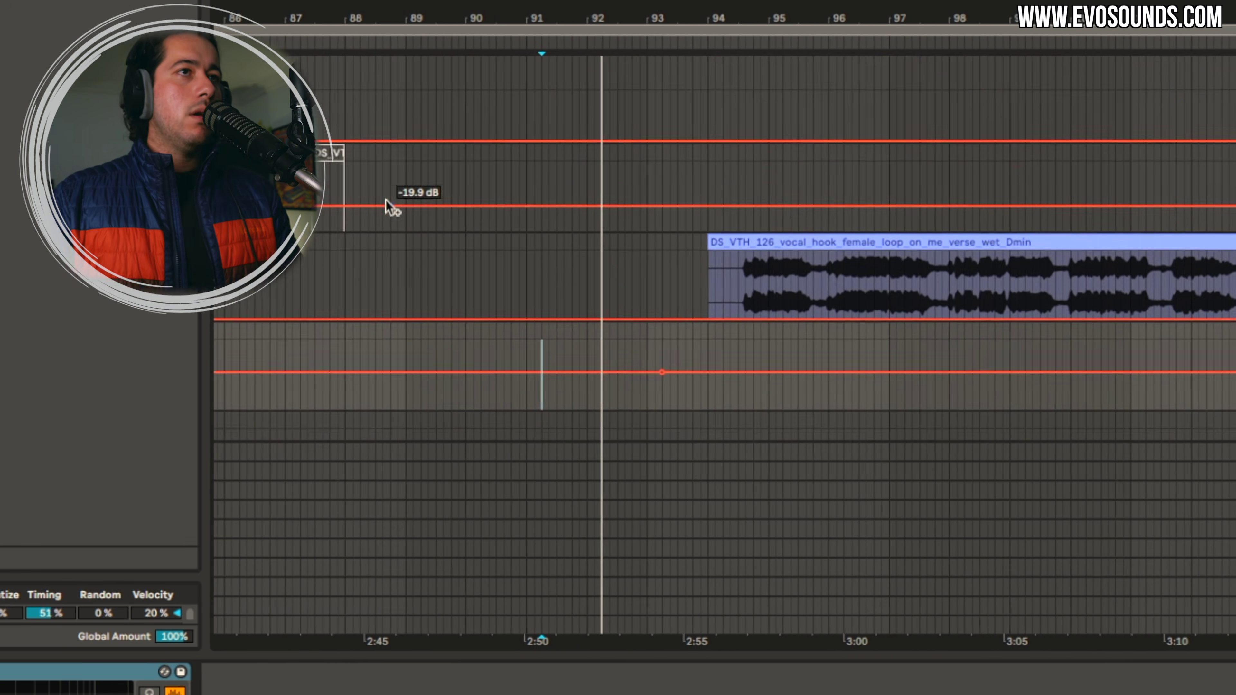
scroll(387, 200, down, 3)
scroll(446, 130, left, 1)
scroll(447, 131, up, 3)
scroll(443, 130, right, 4)
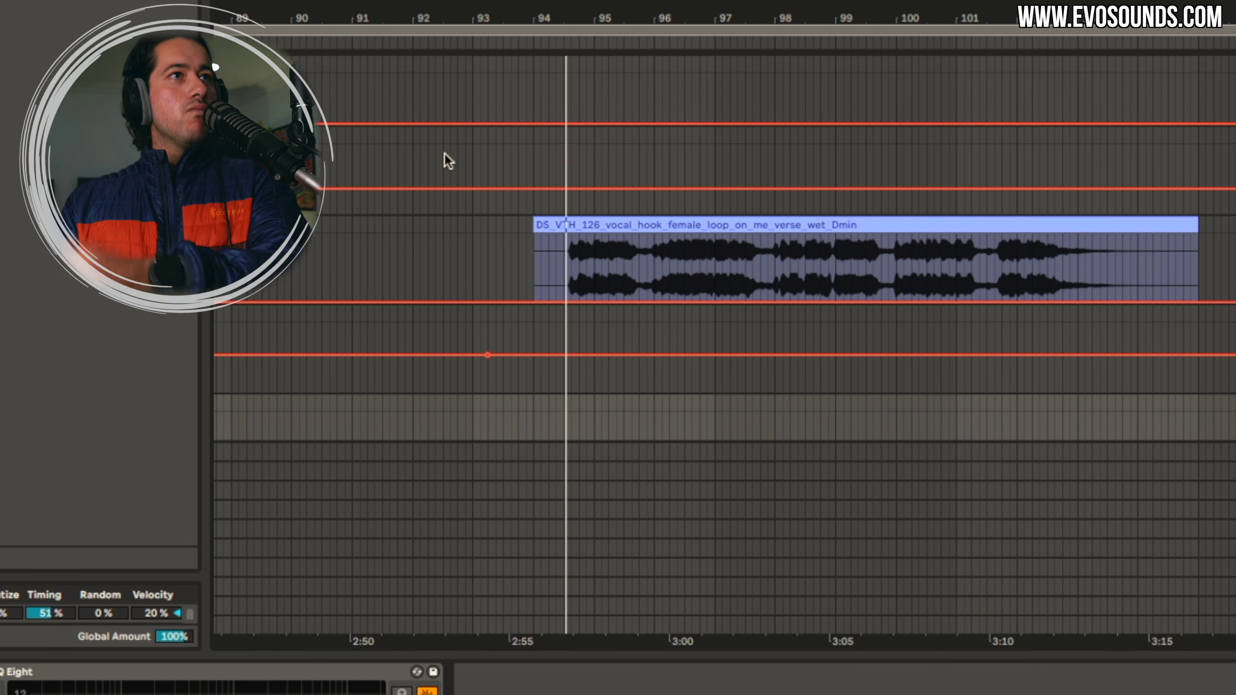
Delete everything from bar 94 onward on the Drums track and all tracks below it, including the Main Vocal clip
click(589, 224)
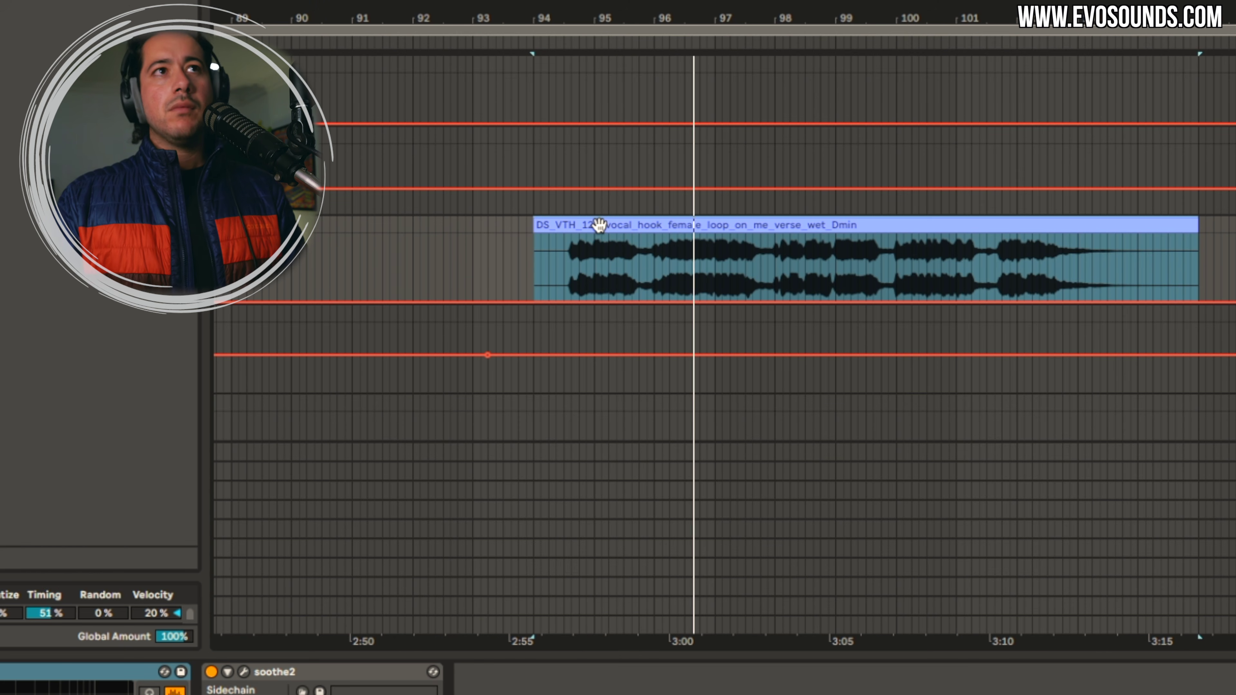
scroll(598, 224, up, 5)
scroll(598, 224, left, 2)
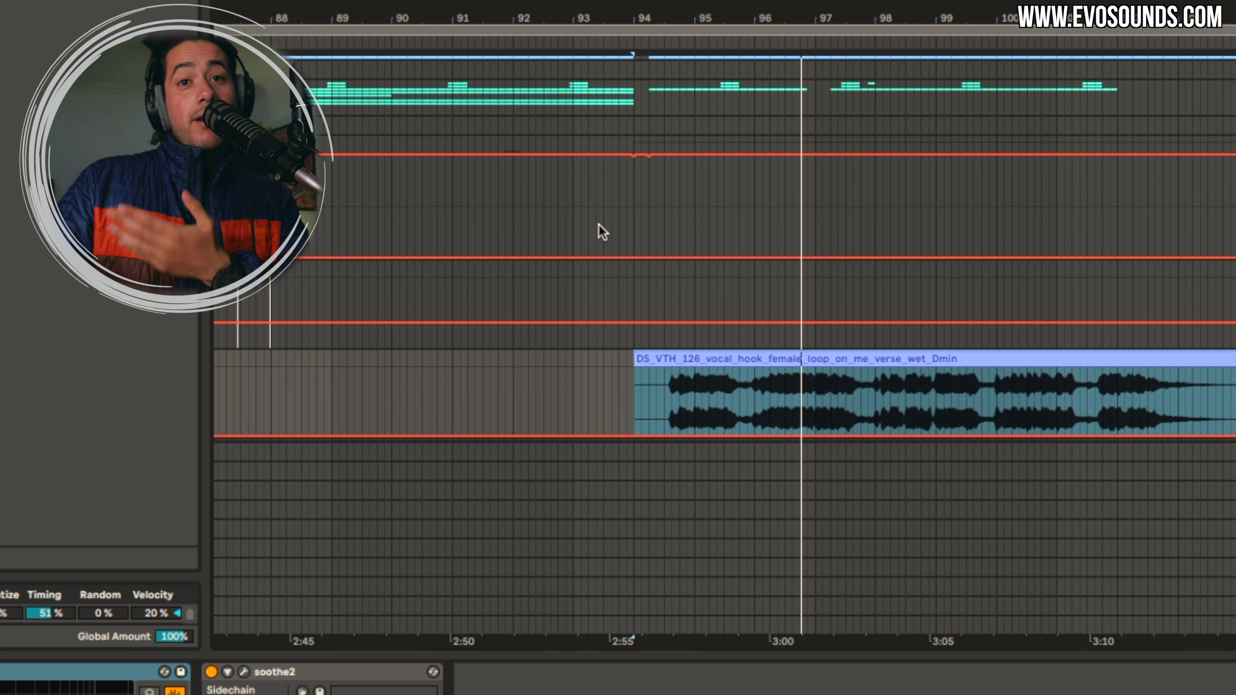
scroll(599, 224, up, 8)
drag(667, 18, 565, 3)
drag(549, 168, 1235, 625)
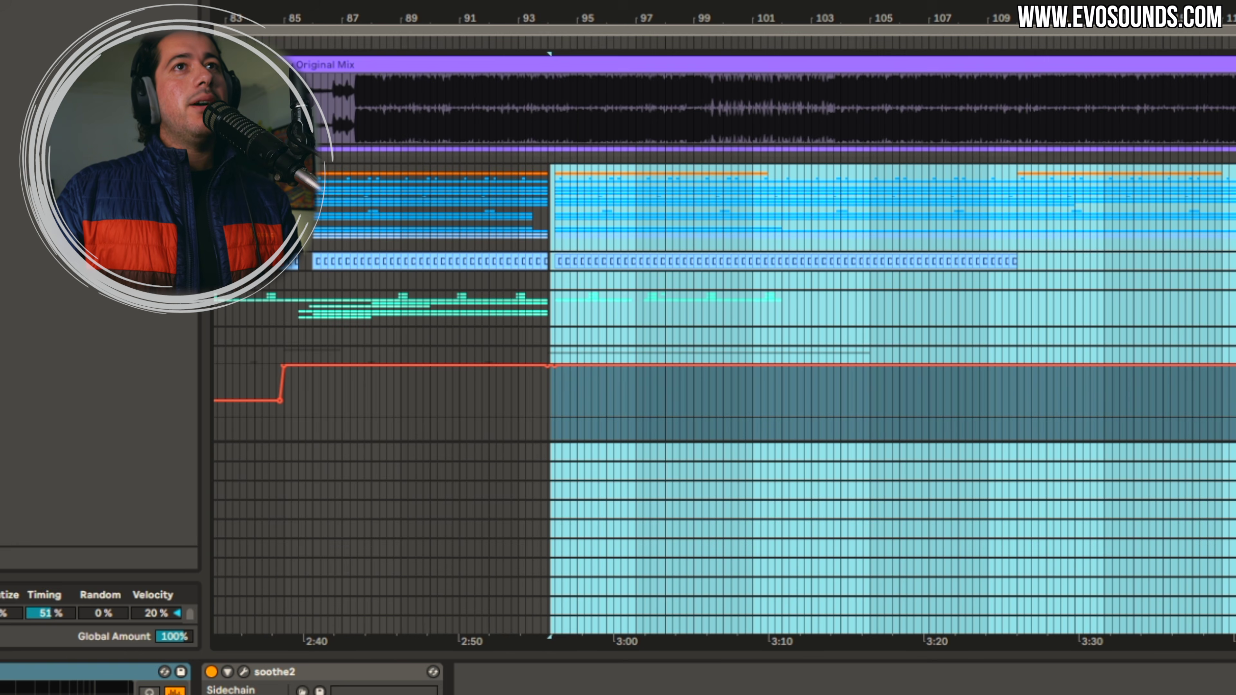
drag(1113, 9, 822, 2)
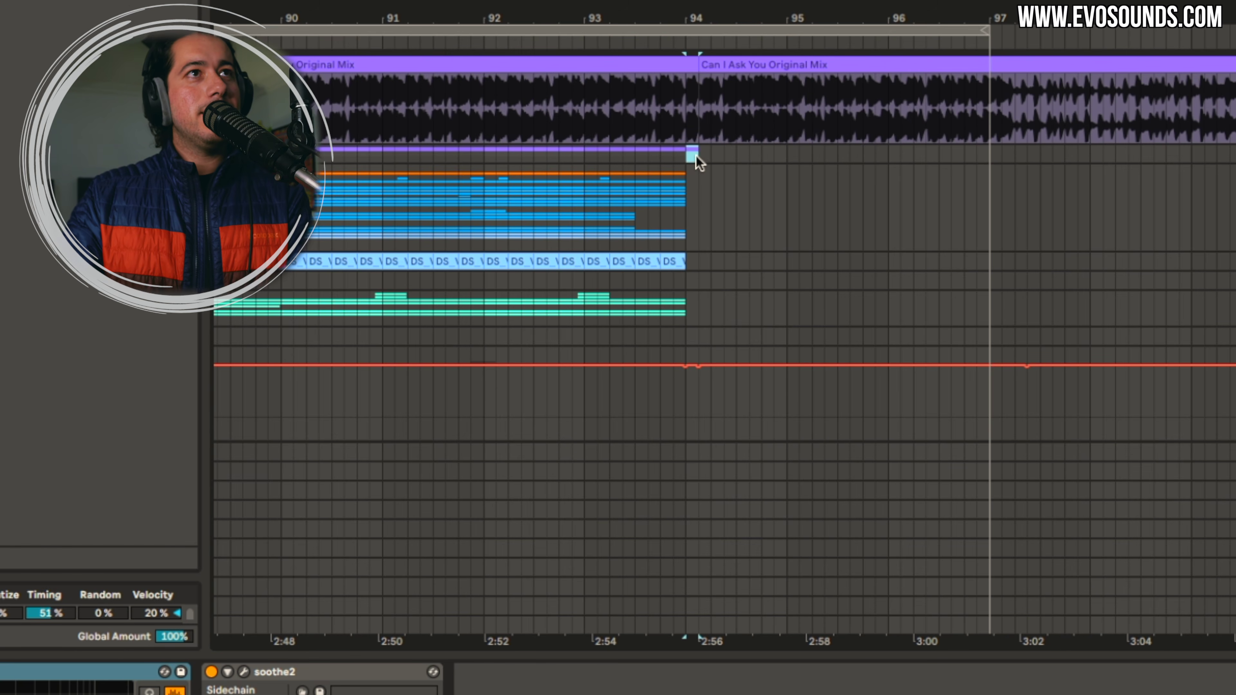
Examine the vocal tracks and their volume automation between about bars 79 and 96
click(699, 163)
scroll(693, 164, down, 10)
scroll(695, 163, left, 4)
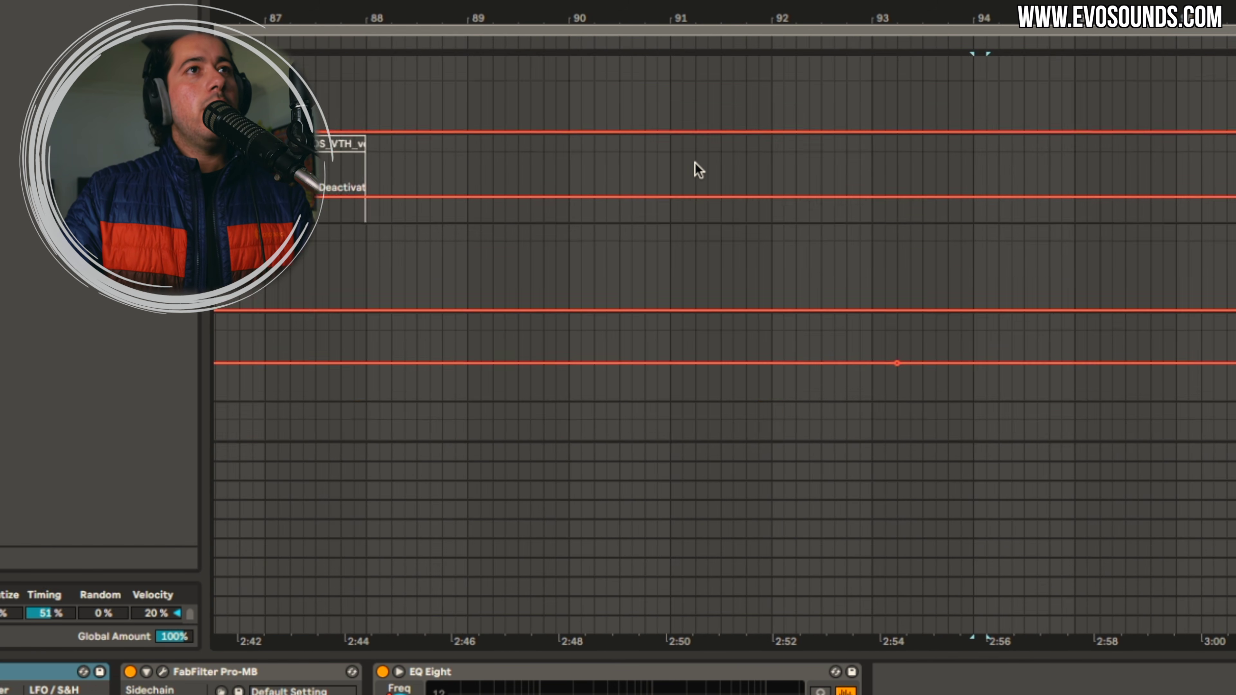
scroll(831, 199, up, 5)
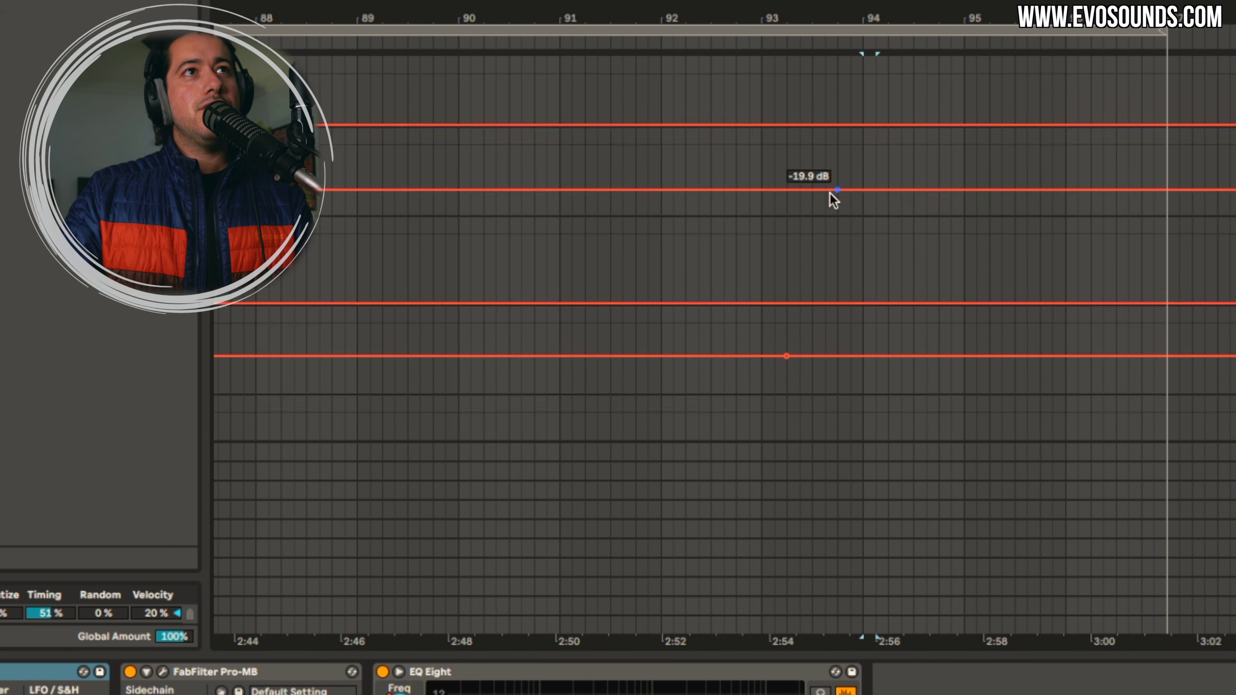
scroll(830, 194, left, 10)
scroll(830, 194, up, 5)
scroll(830, 194, up, 1)
scroll(830, 194, right, 6)
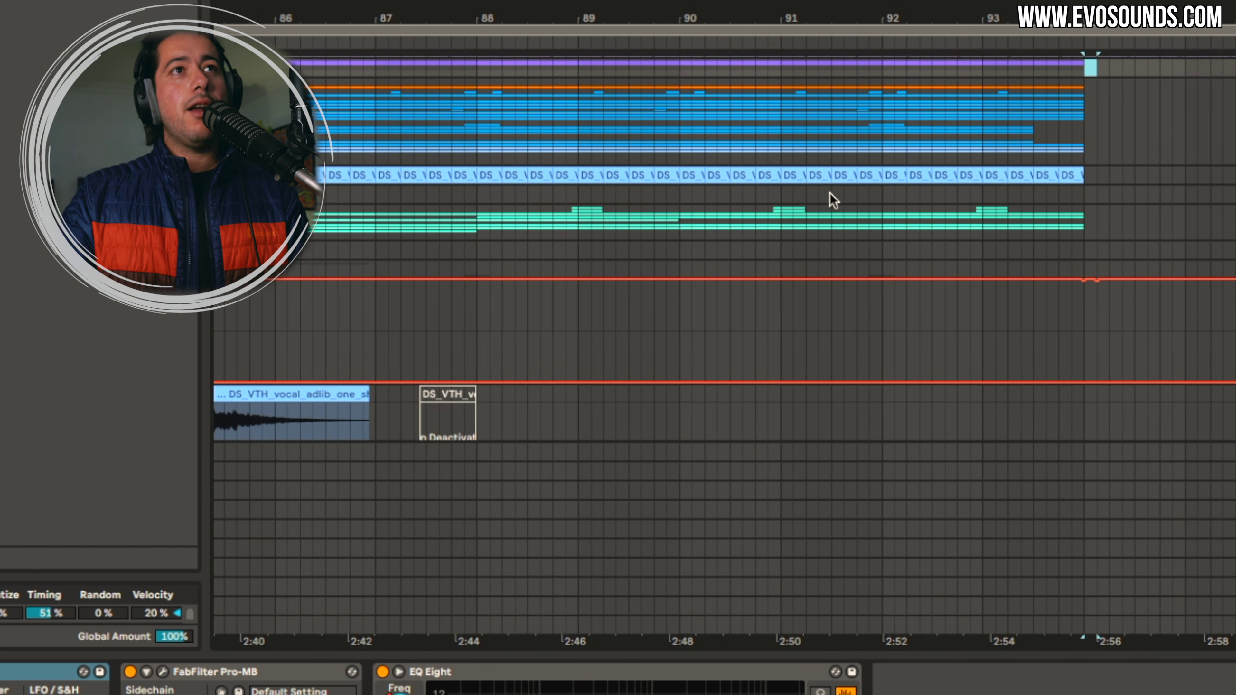
scroll(830, 193, left, 8)
scroll(830, 193, down, 10)
scroll(767, 205, left, 4)
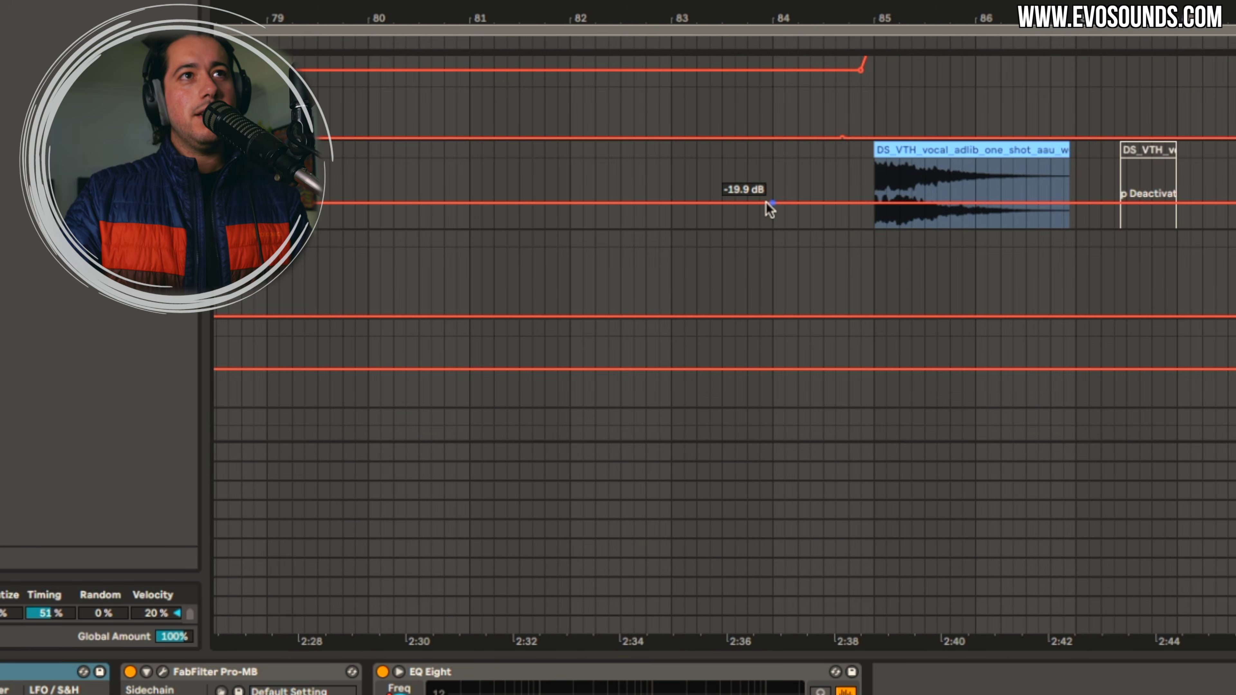
Place the two female vocal hook clips from about bar 93.5 to bar 97 and play them from bar 94
scroll(766, 202, down, 10)
scroll(766, 202, right, 5)
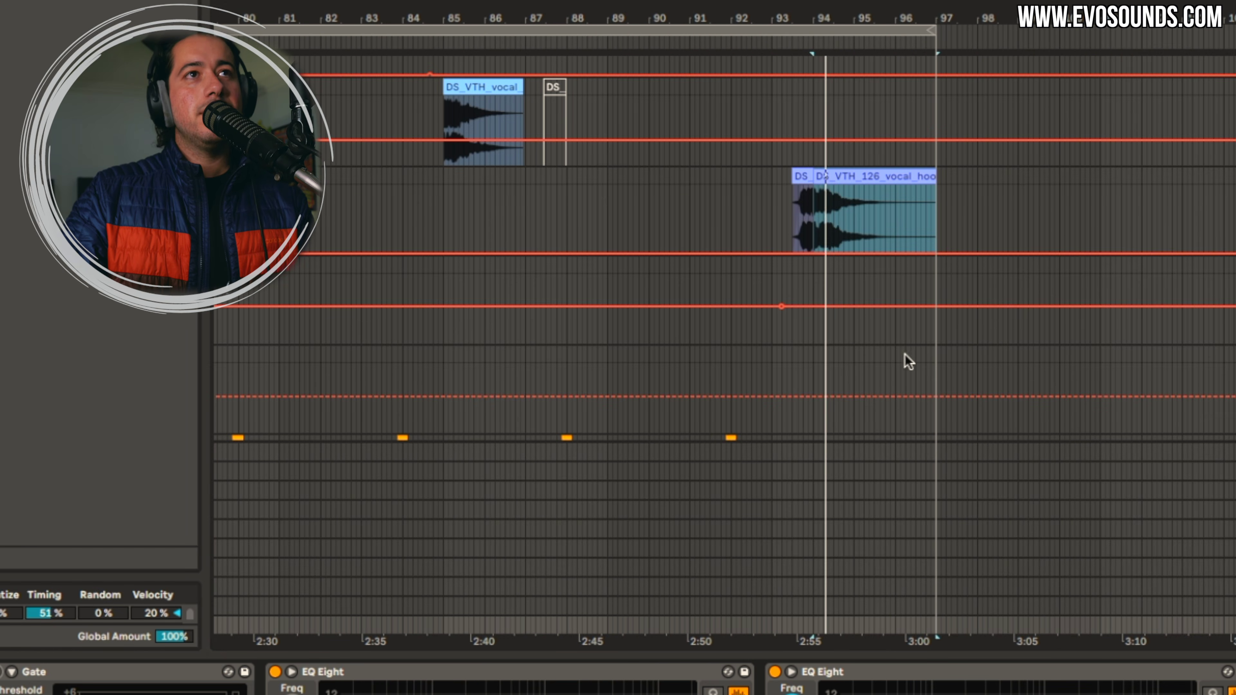
scroll(899, 338, left, 1)
scroll(899, 338, up, 1)
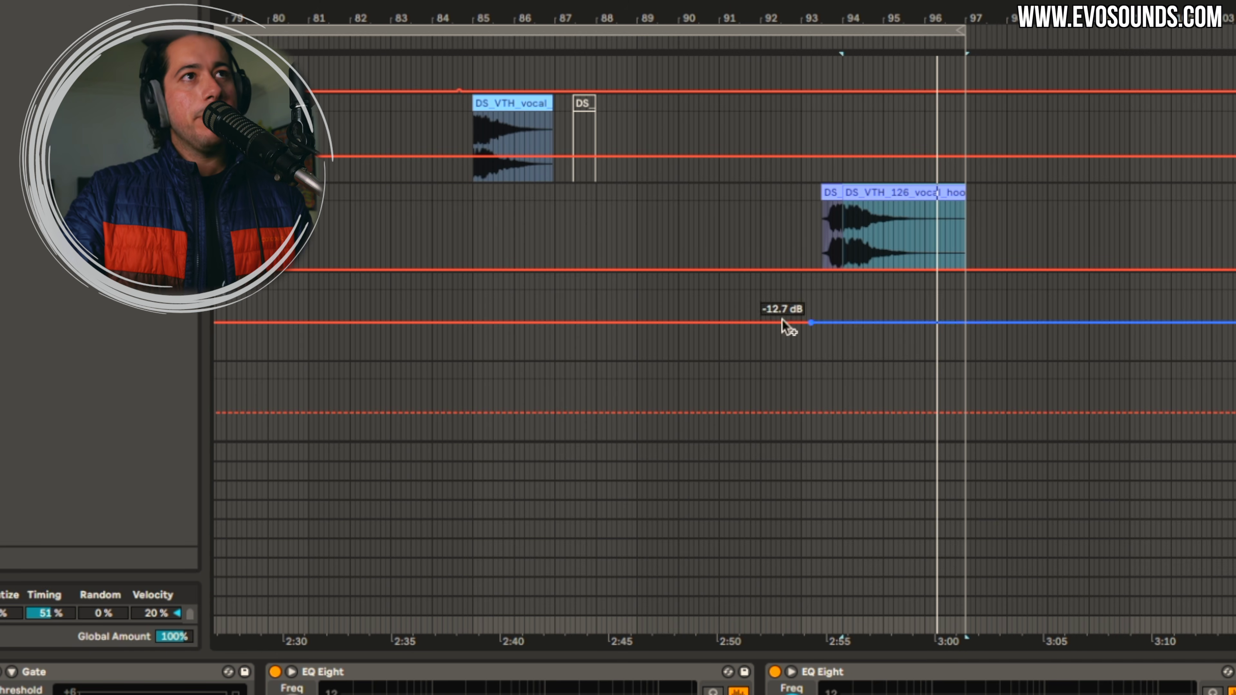
scroll(726, 267, up, 1)
Play the arrangement from the vocal adlib clip at bar 85 towards the vocal hook at about bar 93.5
click(731, 252)
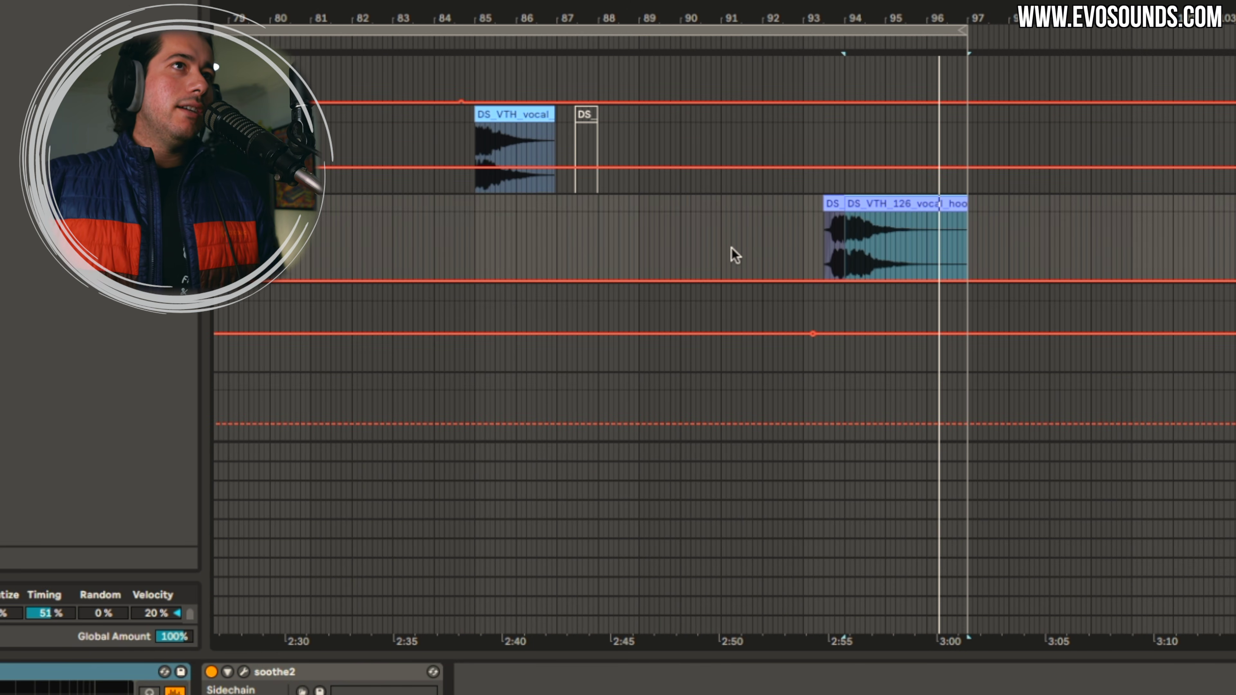
scroll(733, 251, up, 5)
scroll(706, 252, down, 6)
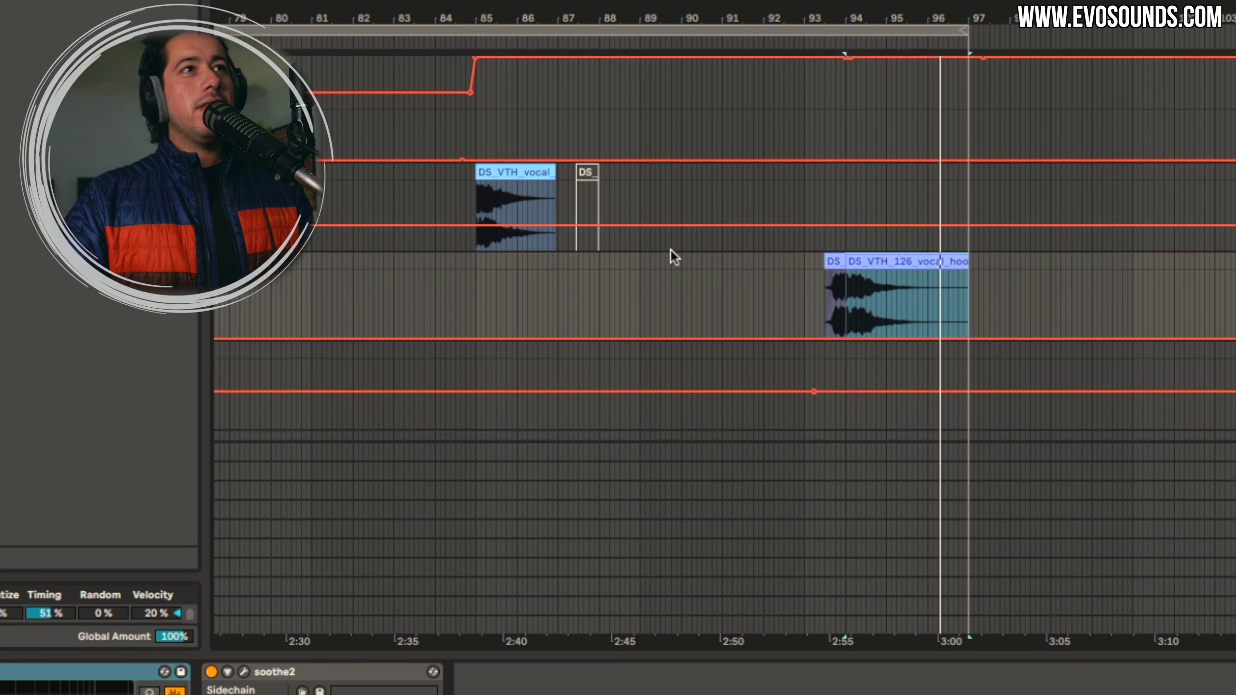
click(479, 223)
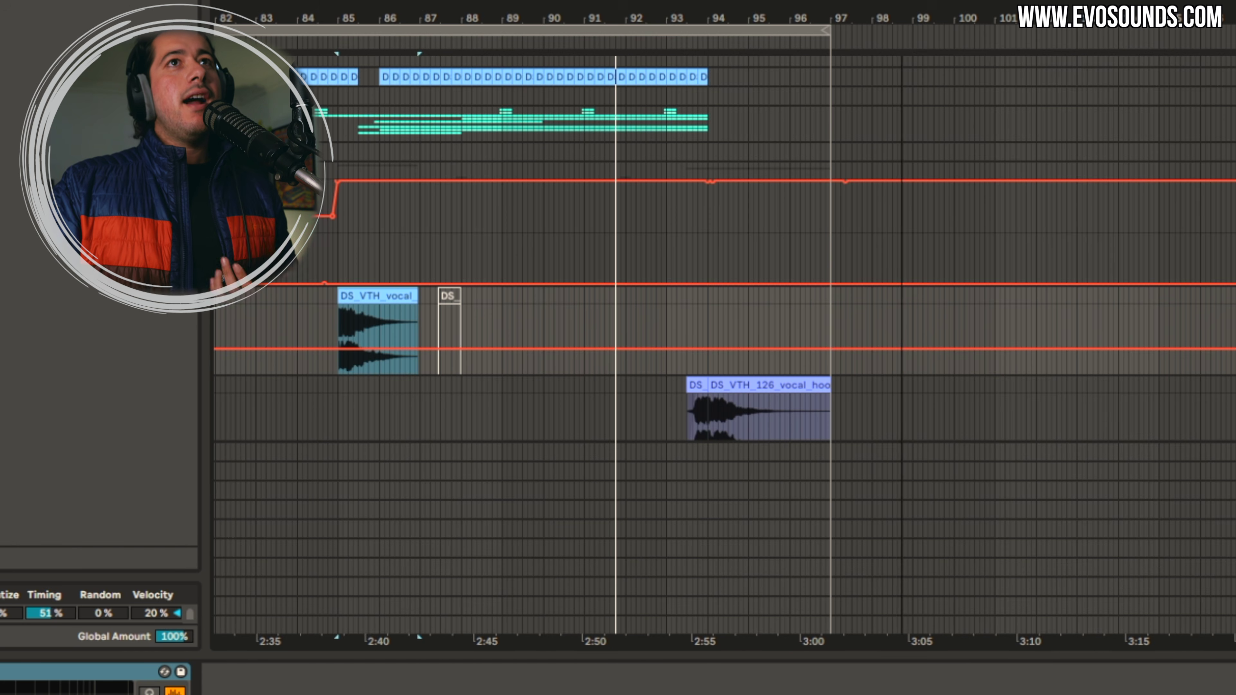
scroll(467, 331, up, 3)
scroll(786, 337, down, 4)
Examine the earlier vocal hook clips between bars 50 and 76, comparing the chorus clip with the verse clip
scroll(785, 337, left, 15)
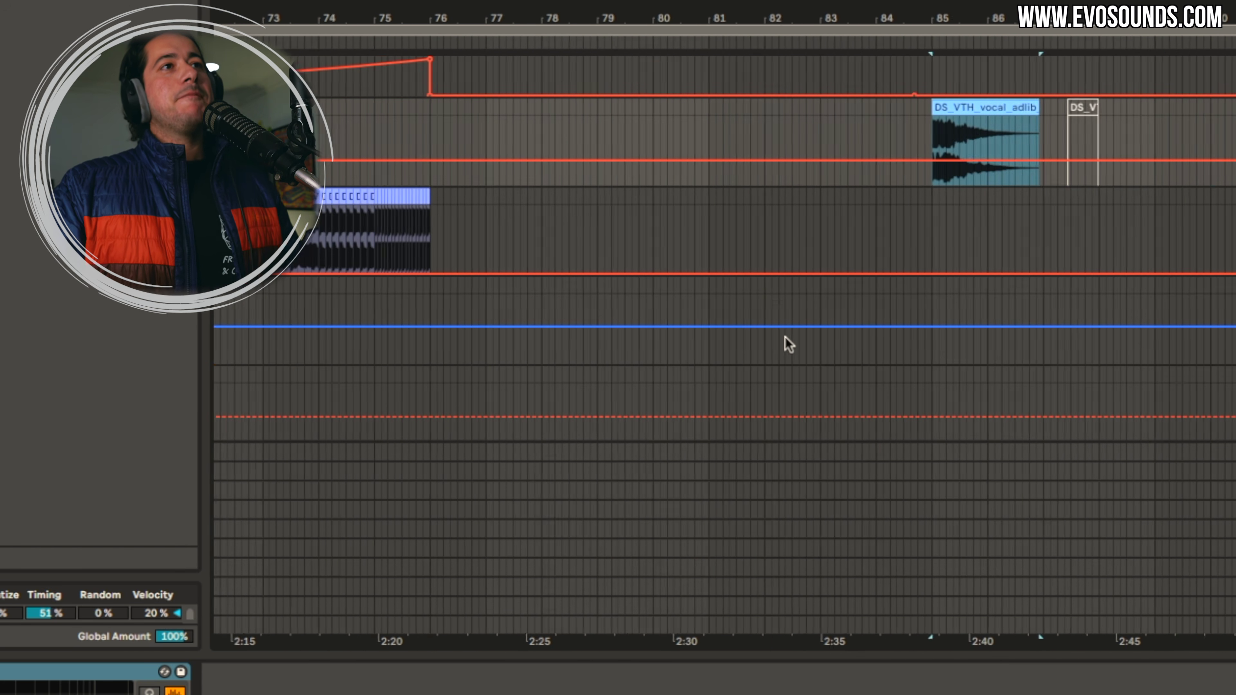
scroll(785, 337, left, 12)
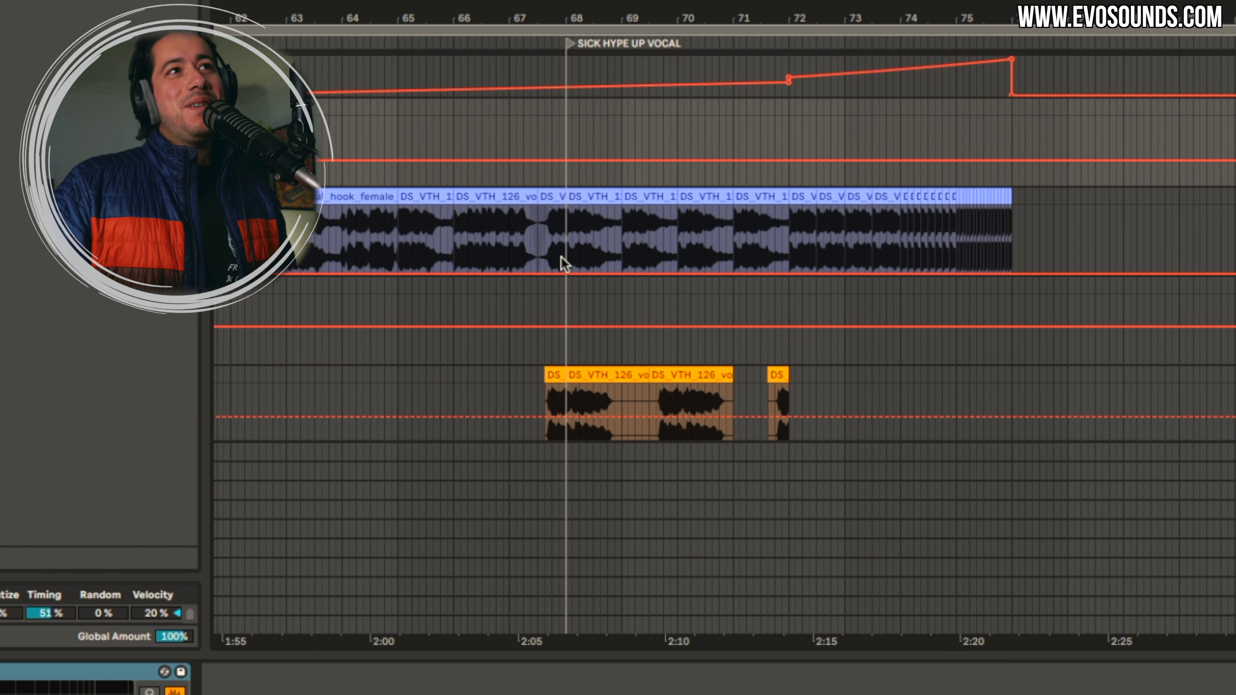
scroll(554, 216, left, 8)
click(738, 196)
scroll(742, 194, right, 2)
scroll(820, 194, right, 3)
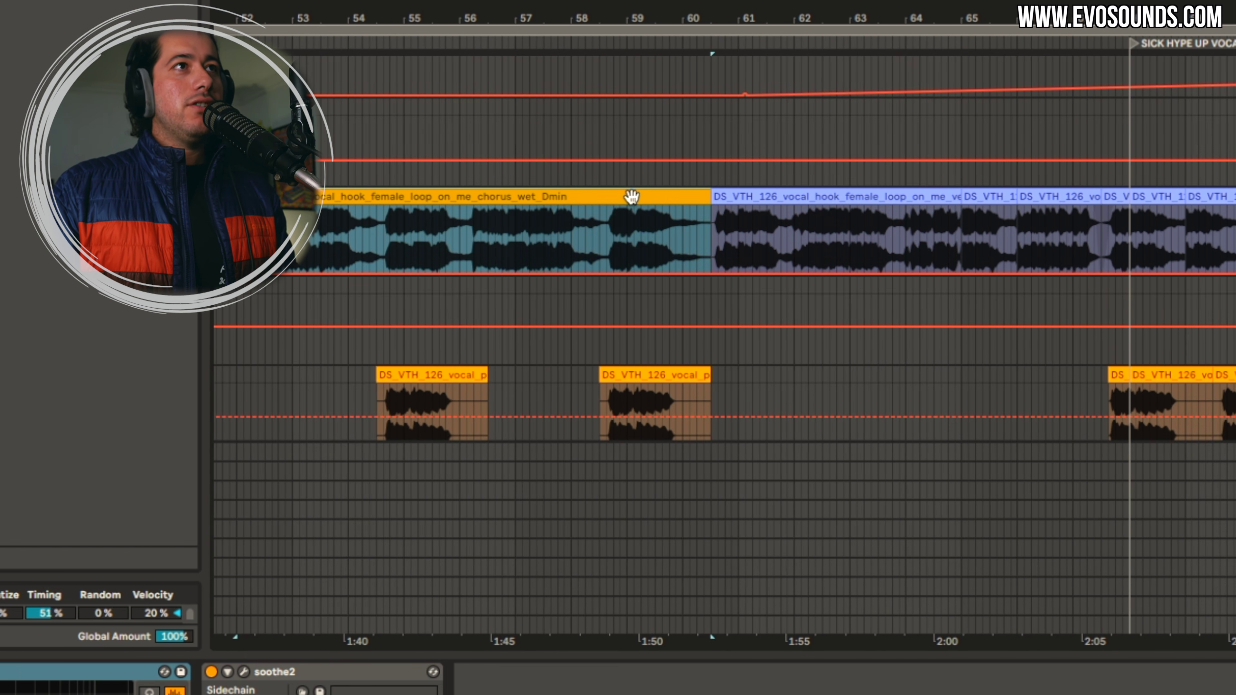
scroll(834, 217, left, 7)
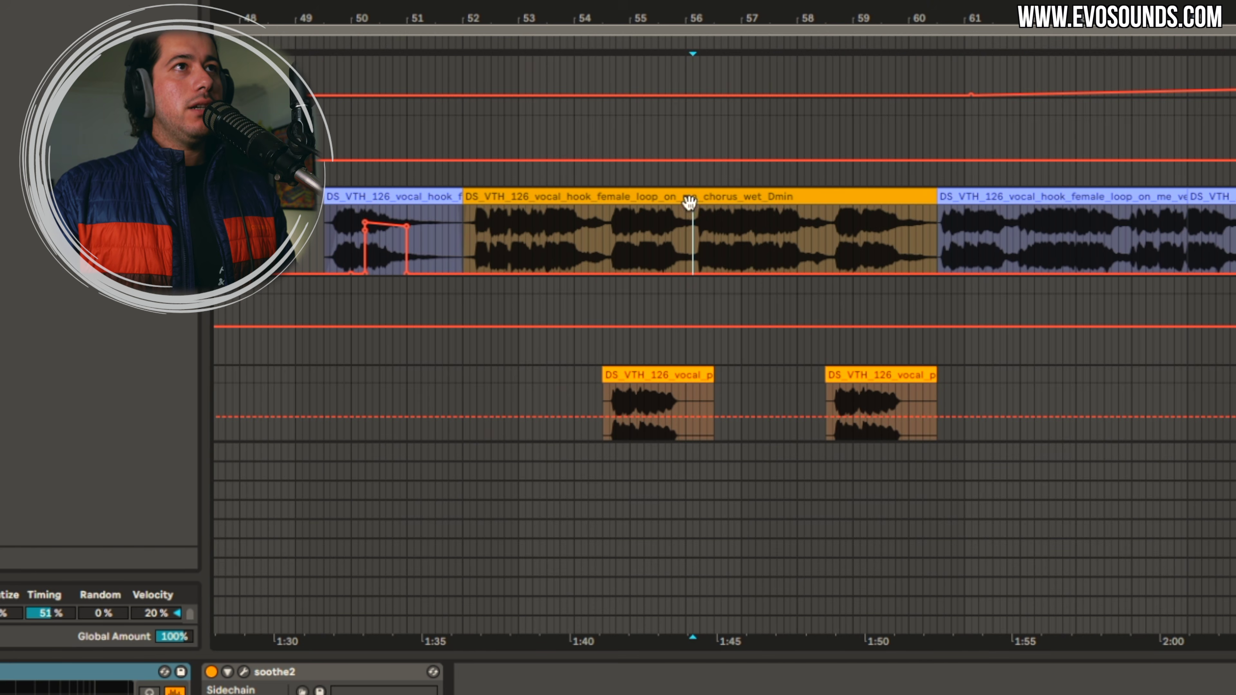
click(979, 199)
scroll(980, 200, right, 5)
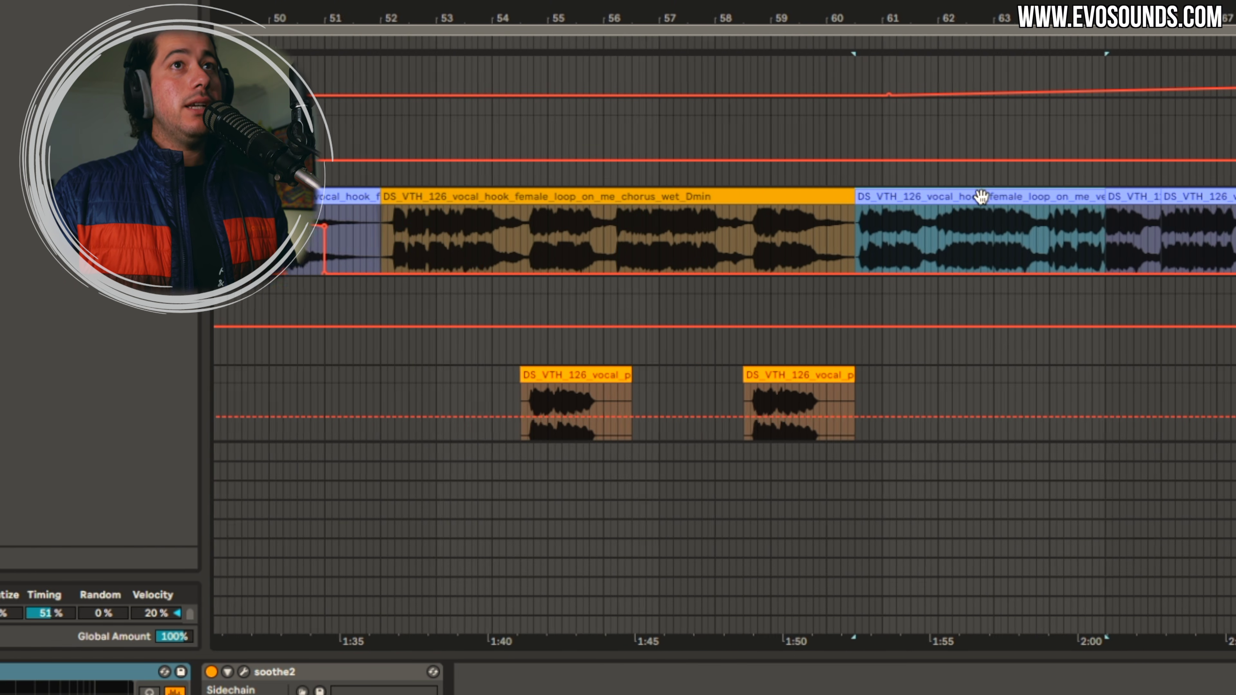
Extend the vocal phrase with verse hook clips so that it runs from about bar 90.5 to bar 97
scroll(901, 220, right, 20)
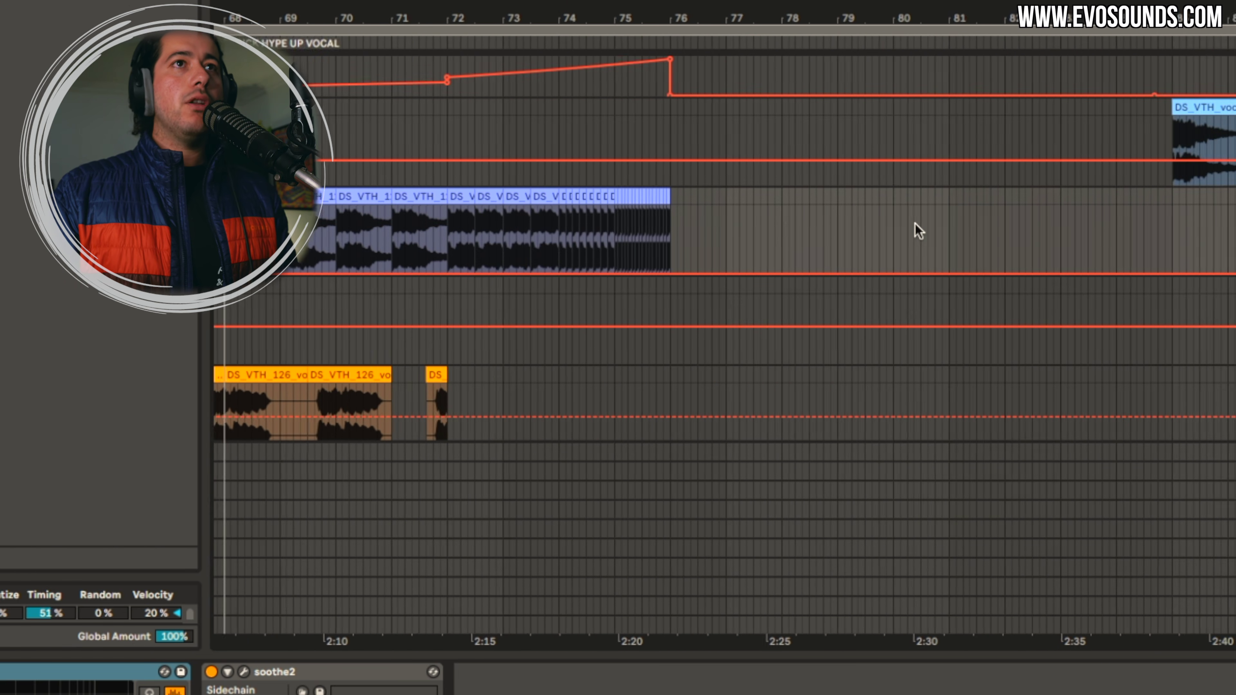
scroll(915, 223, right, 6)
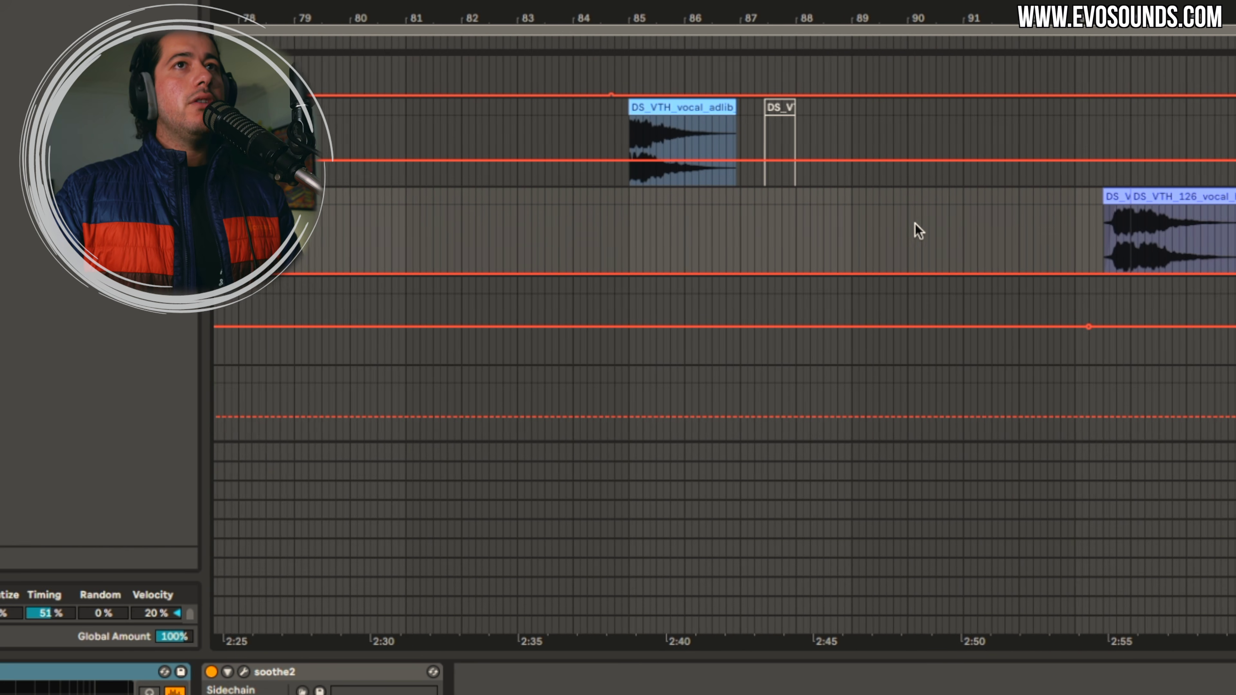
drag(812, 239, 772, 244)
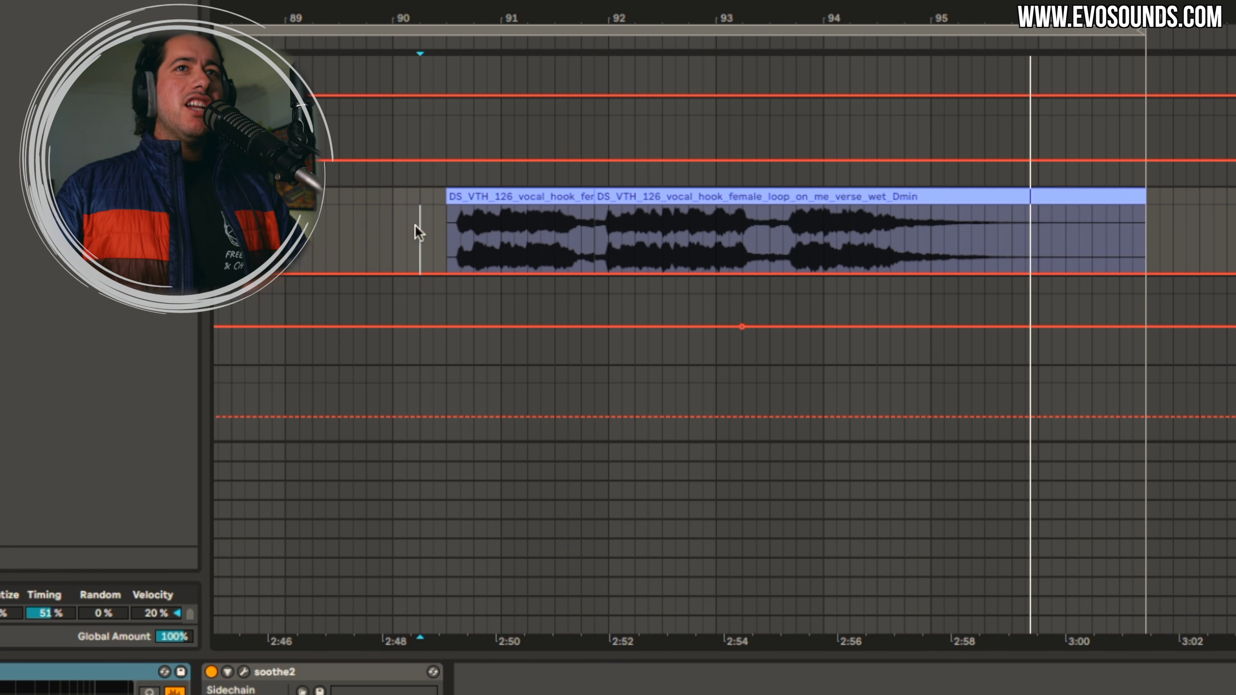
Hide the automation and crossfade the two verse vocal hook clips where they meet just before bar 92
scroll(416, 225, up, 1)
scroll(915, 192, down, 3)
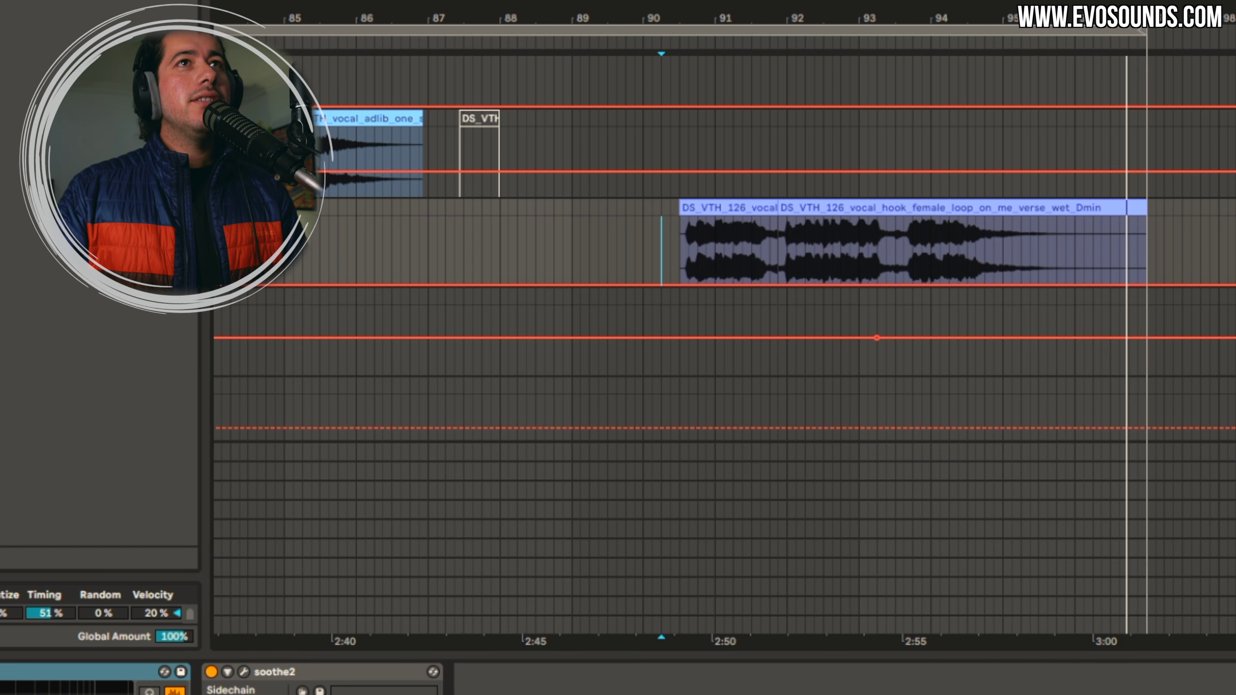
scroll(823, 248, up, 4)
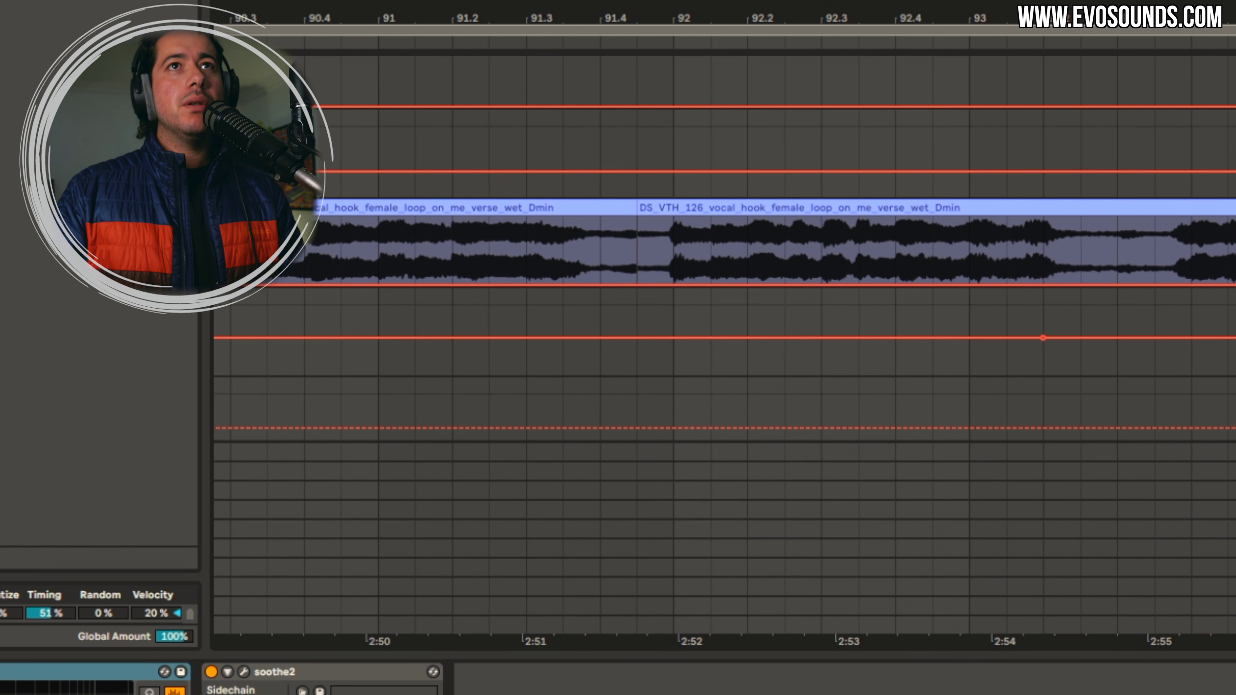
key(a)
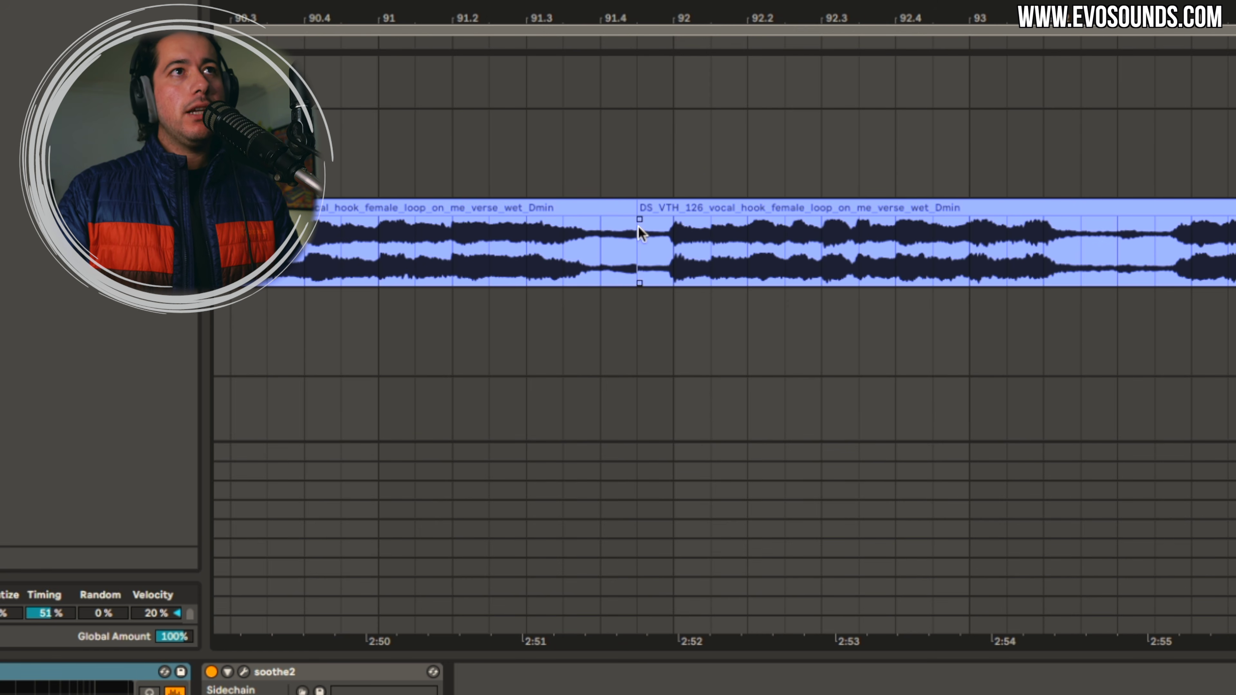
drag(610, 220, 593, 223)
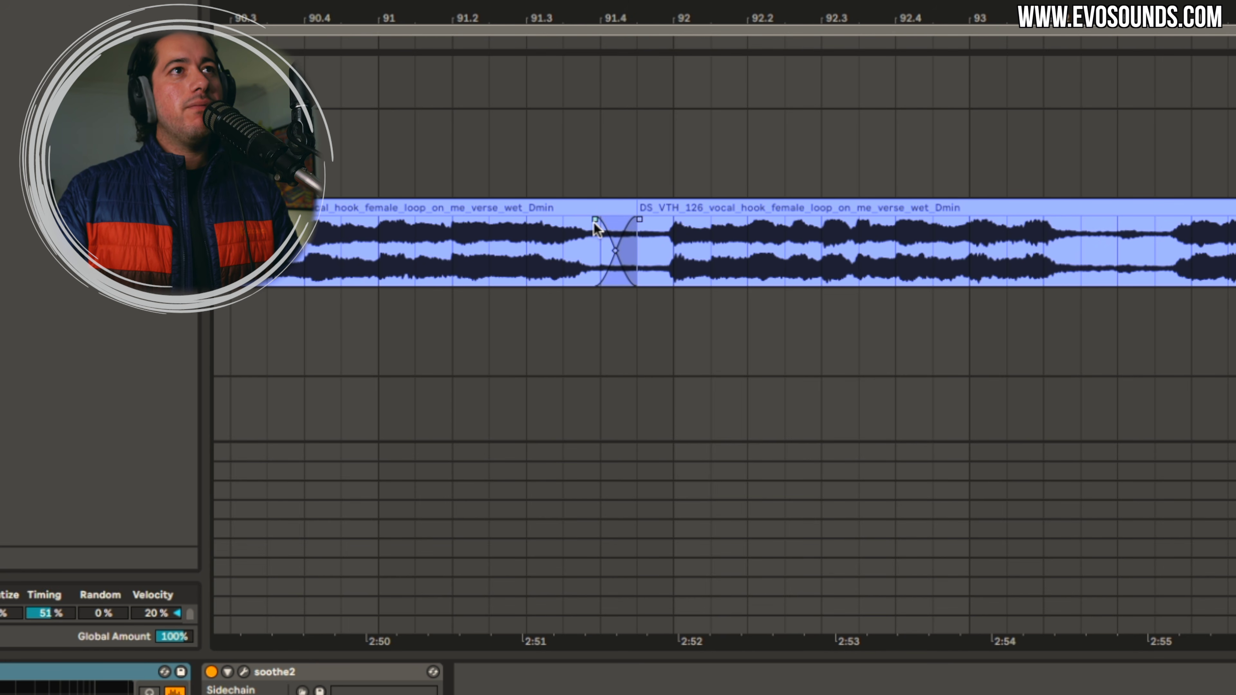
Play the vocal hook from bar 91.3 across the crossfade and past bar 94 to check the transition
click(525, 271)
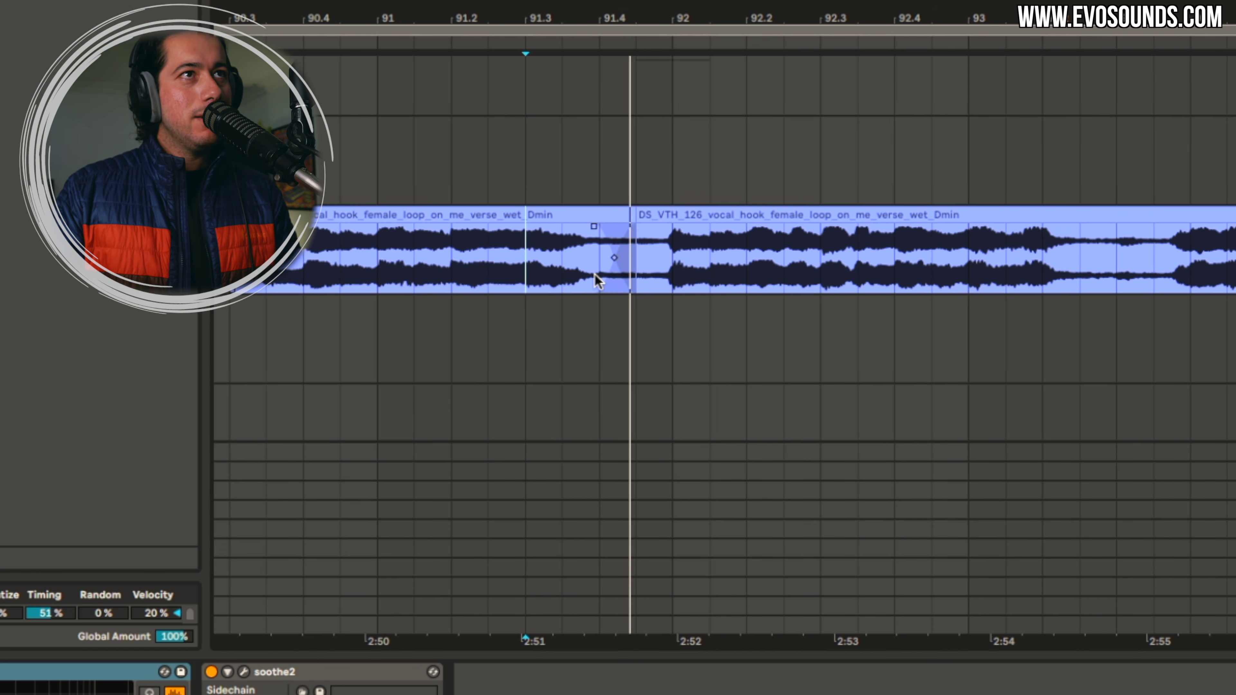
scroll(605, 273, right, 3)
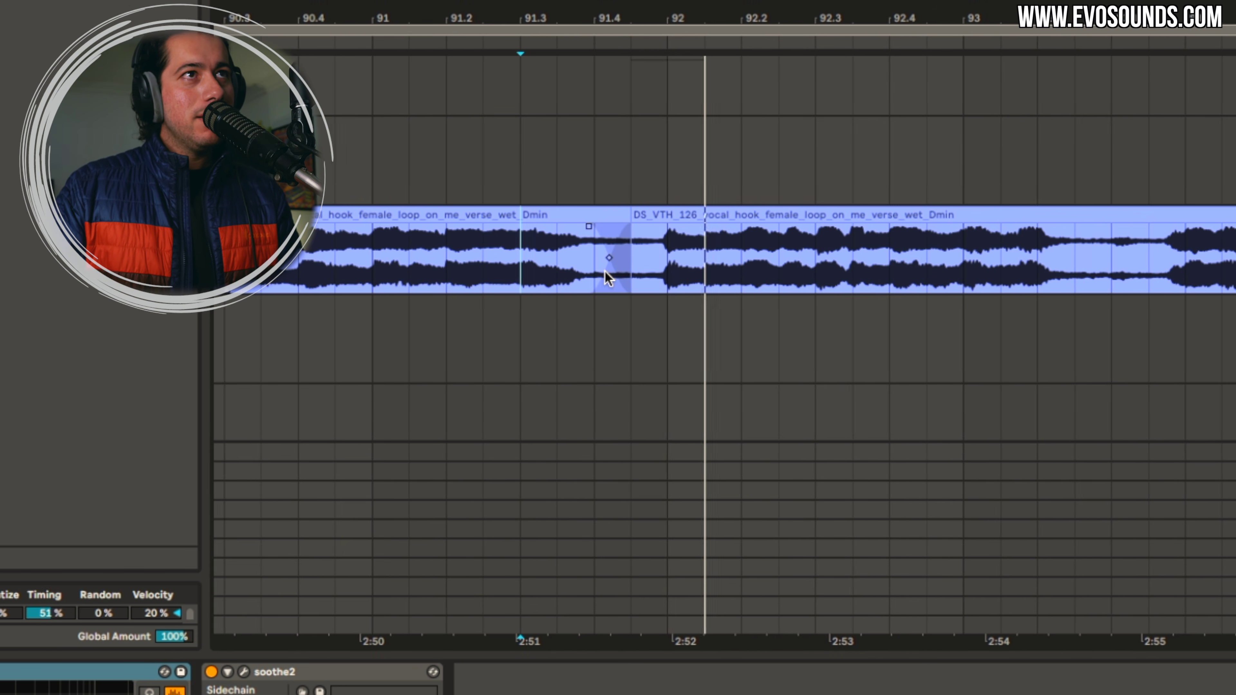
scroll(929, 266, right, 4)
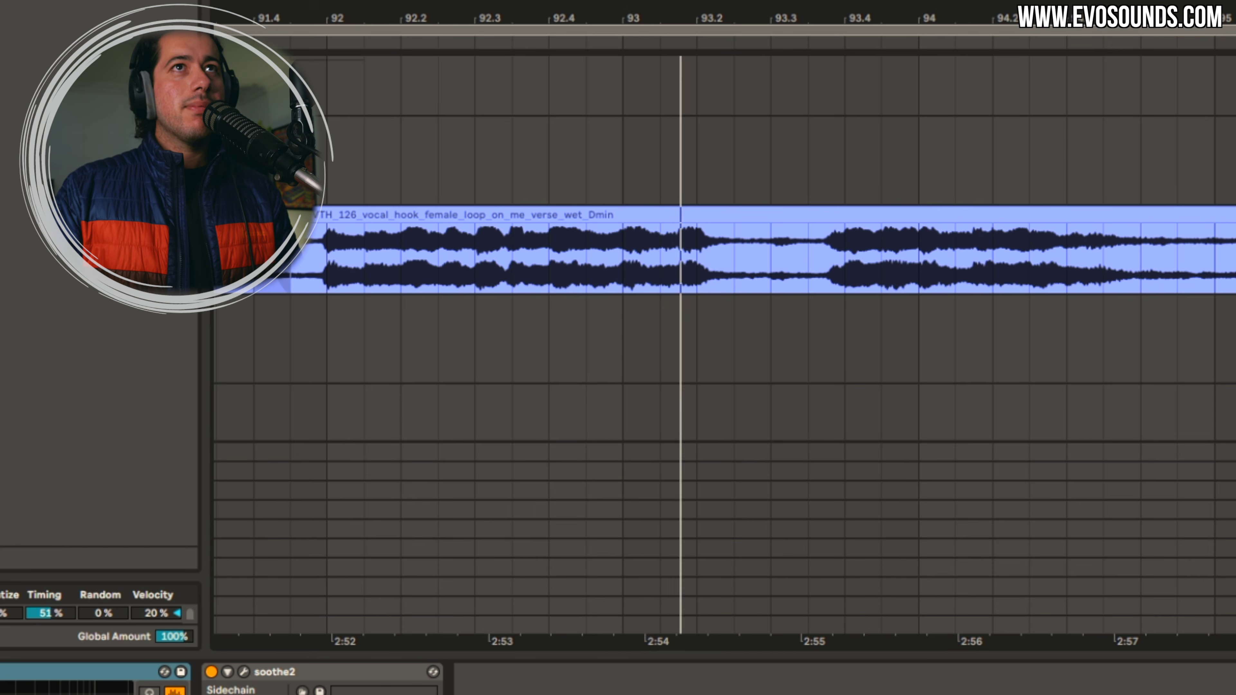
drag(1078, 18, 825, 6)
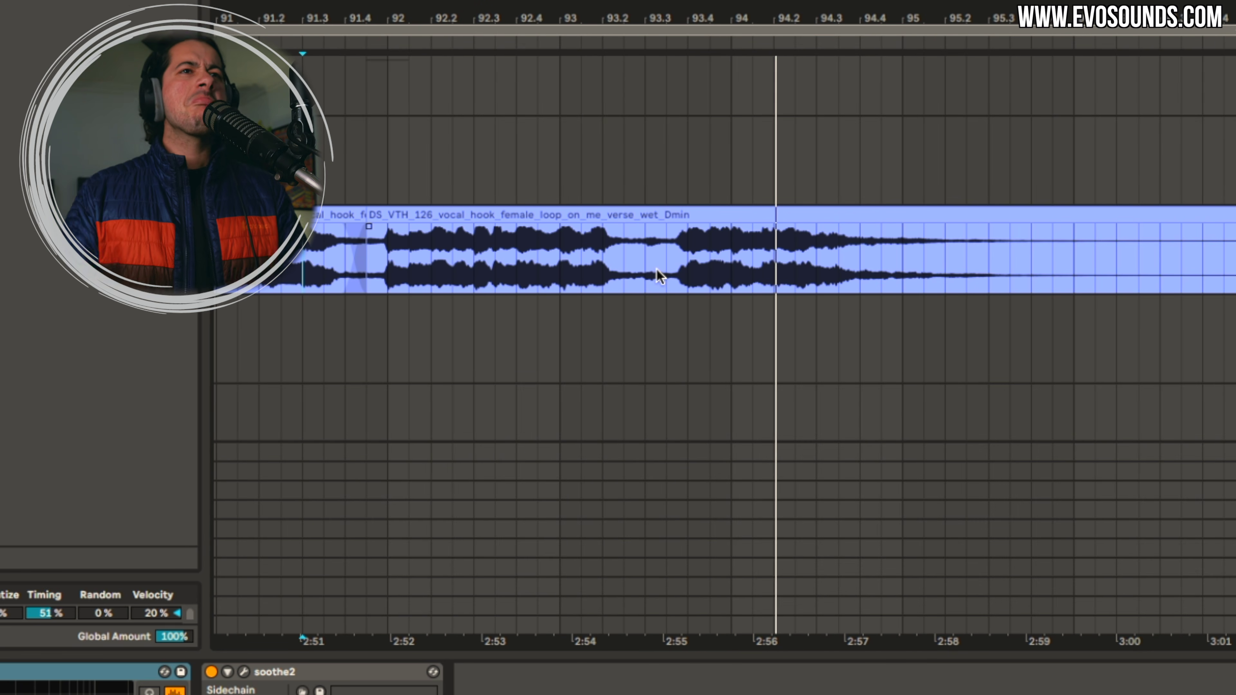